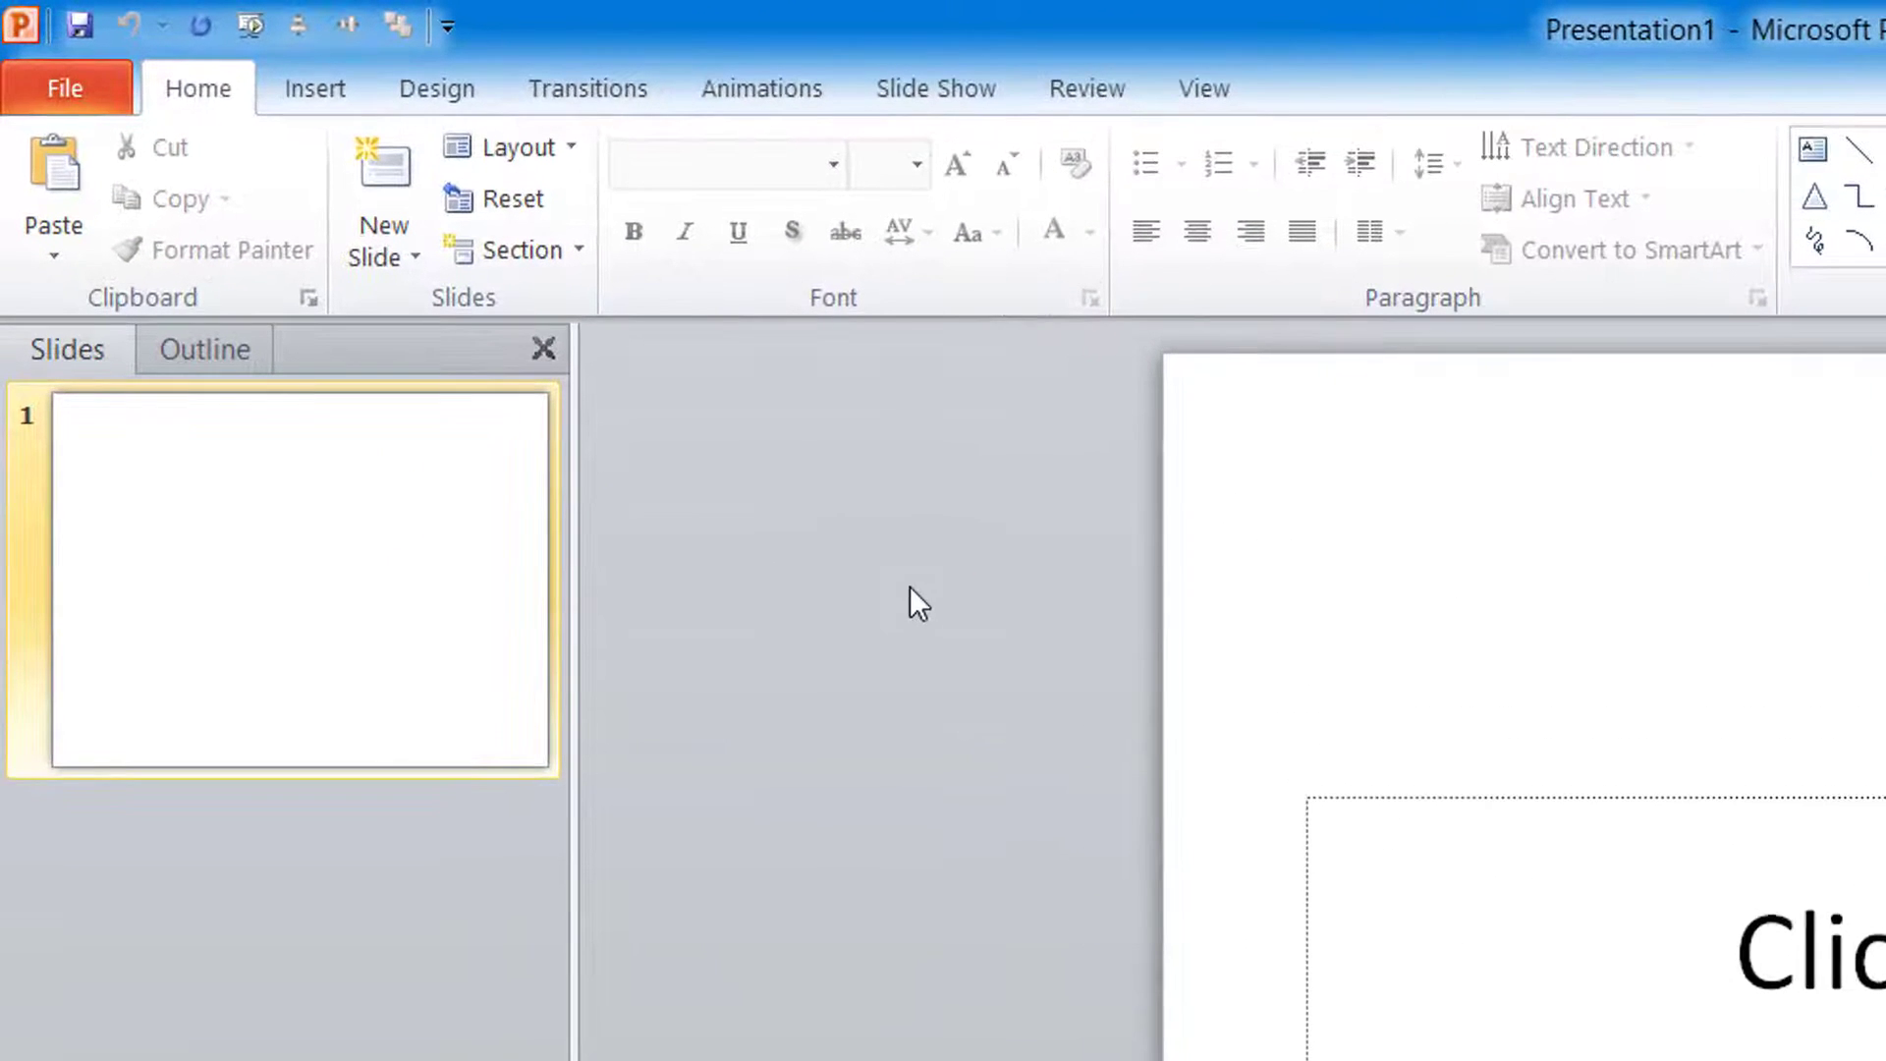
# Open PowerPoint Options from the File view and go to Customize Ribbon.
pyautogui.click(451, 32)
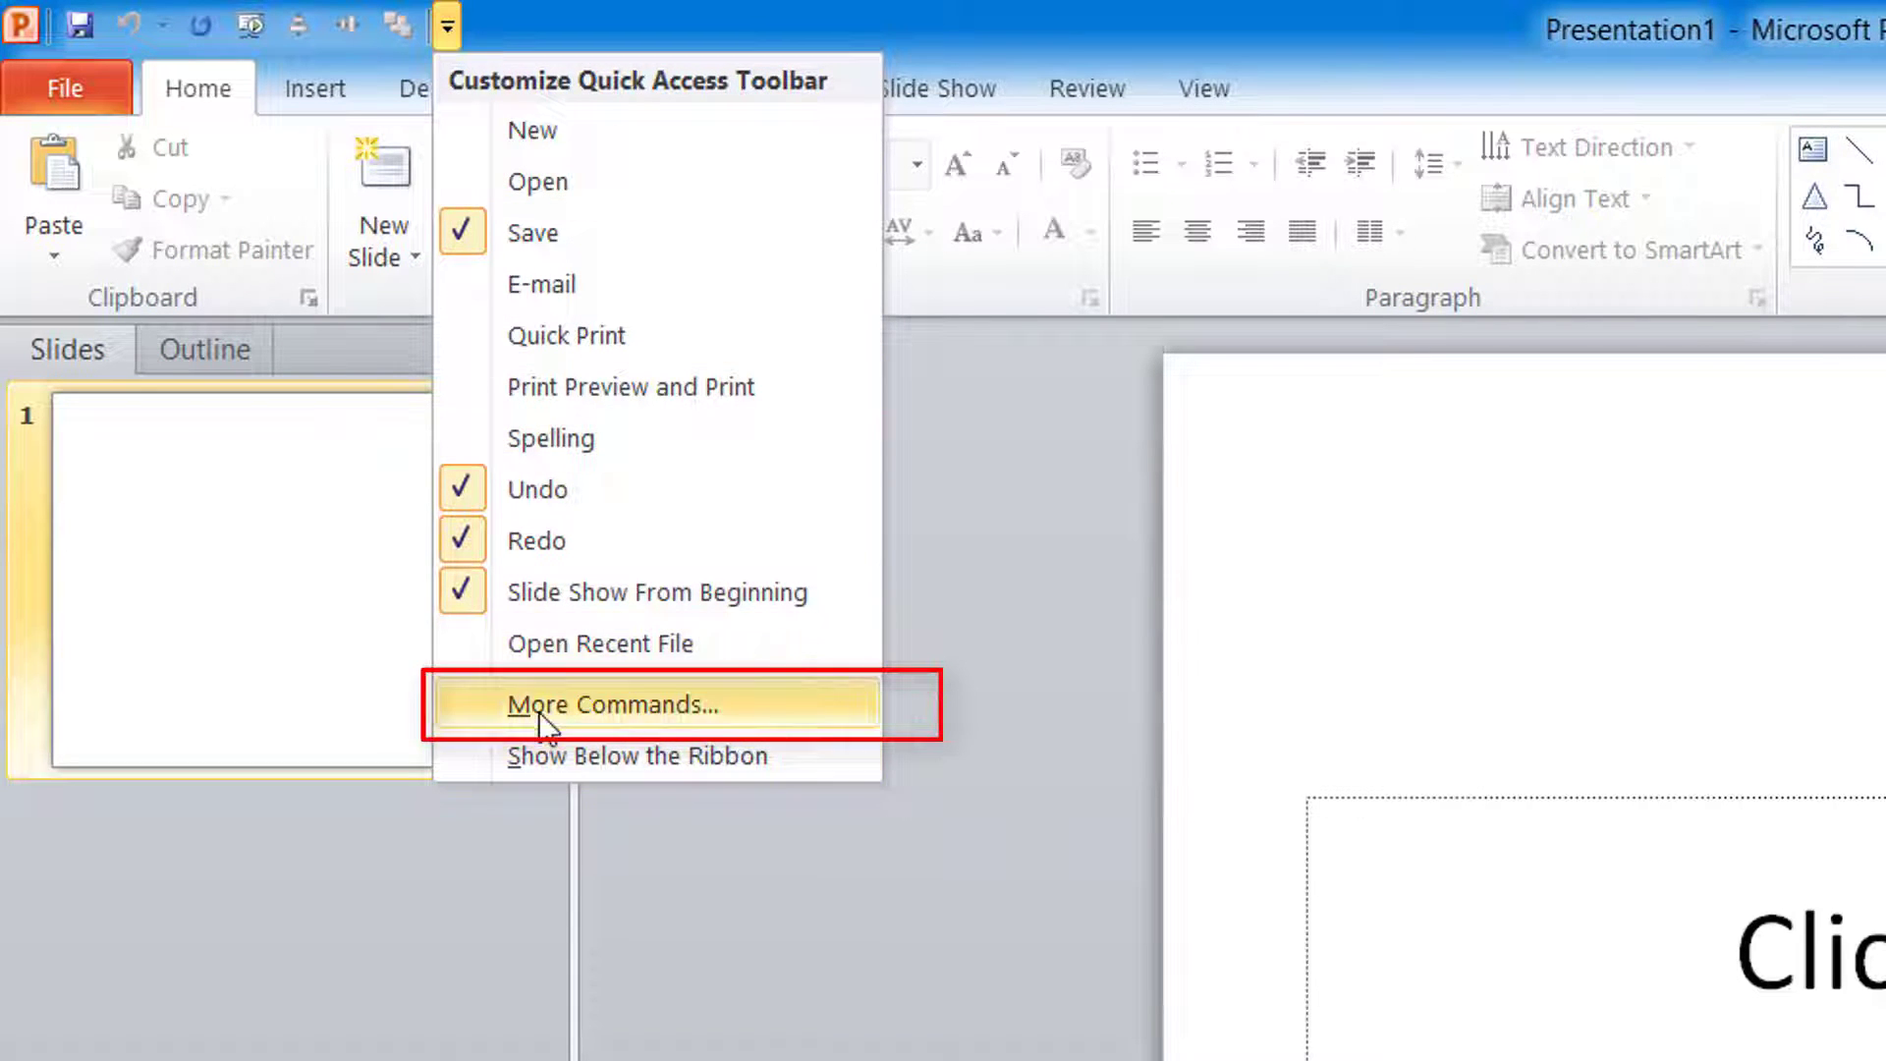
pyautogui.click(88, 80)
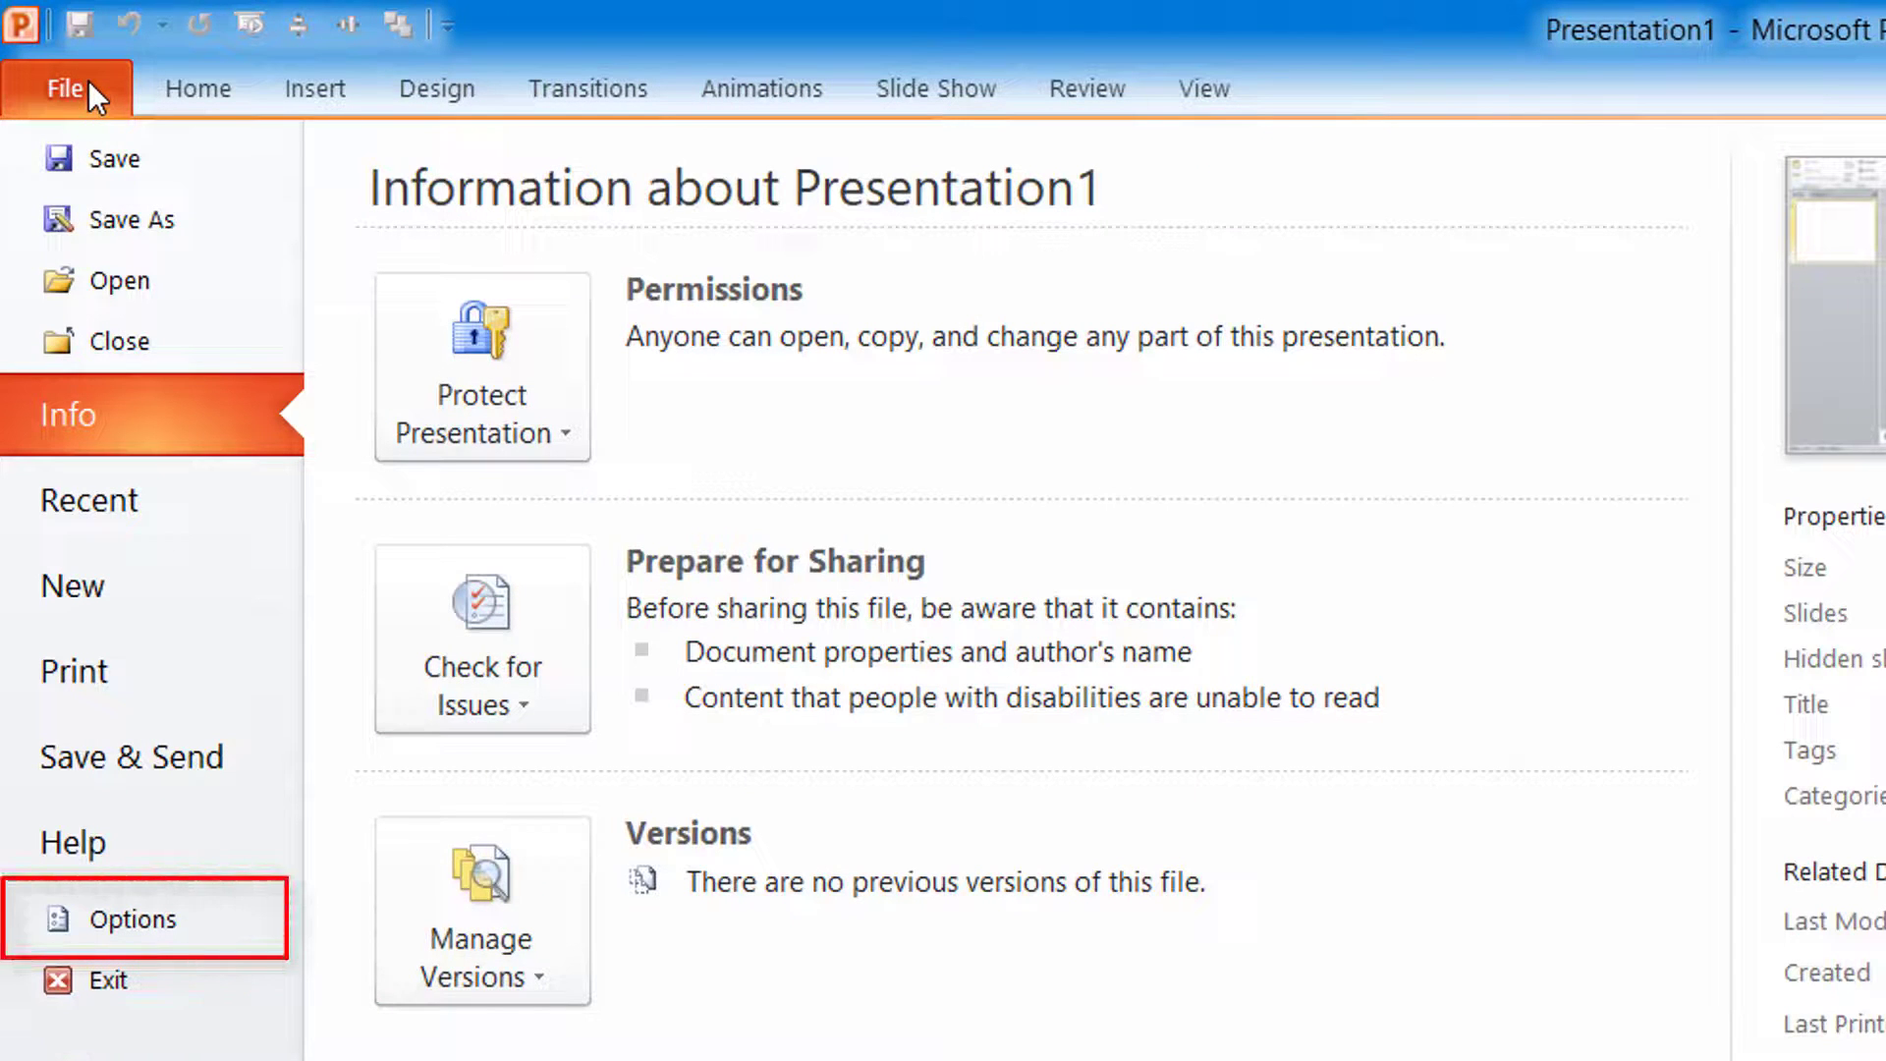
pyautogui.click(92, 911)
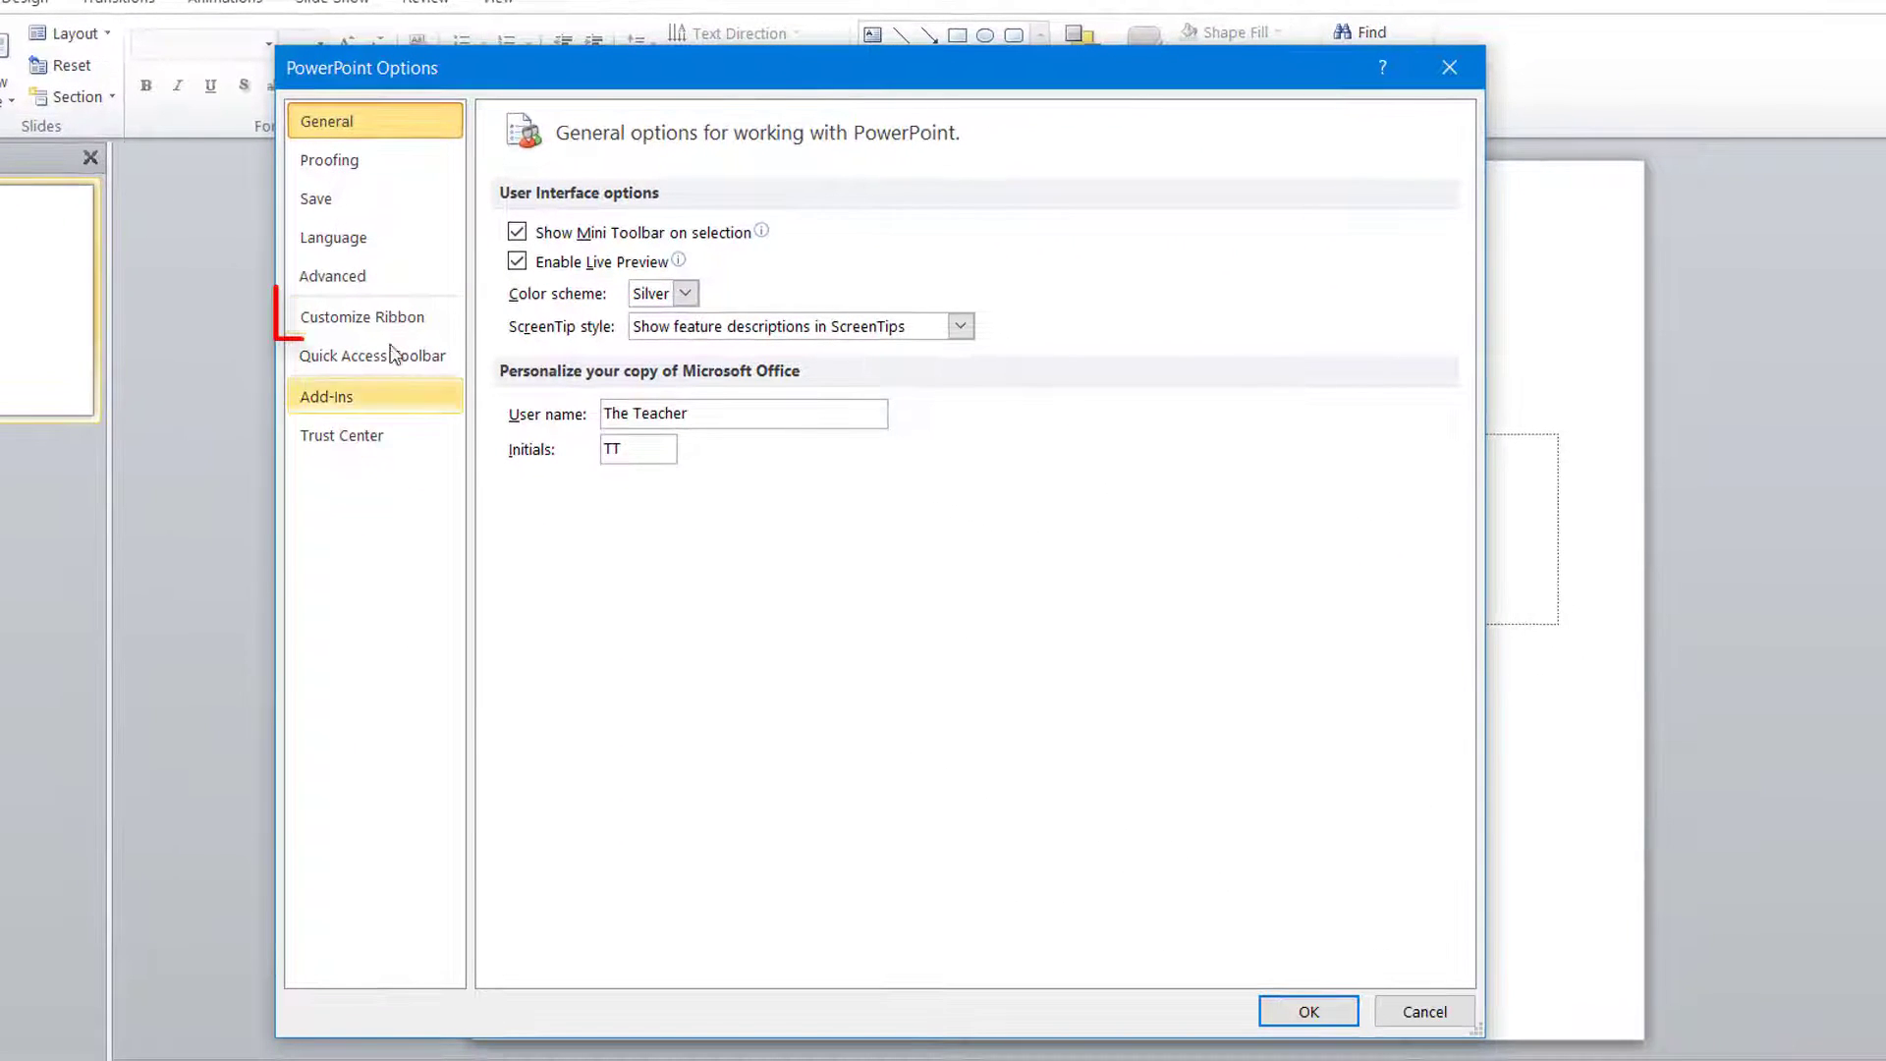
pyautogui.click(394, 327)
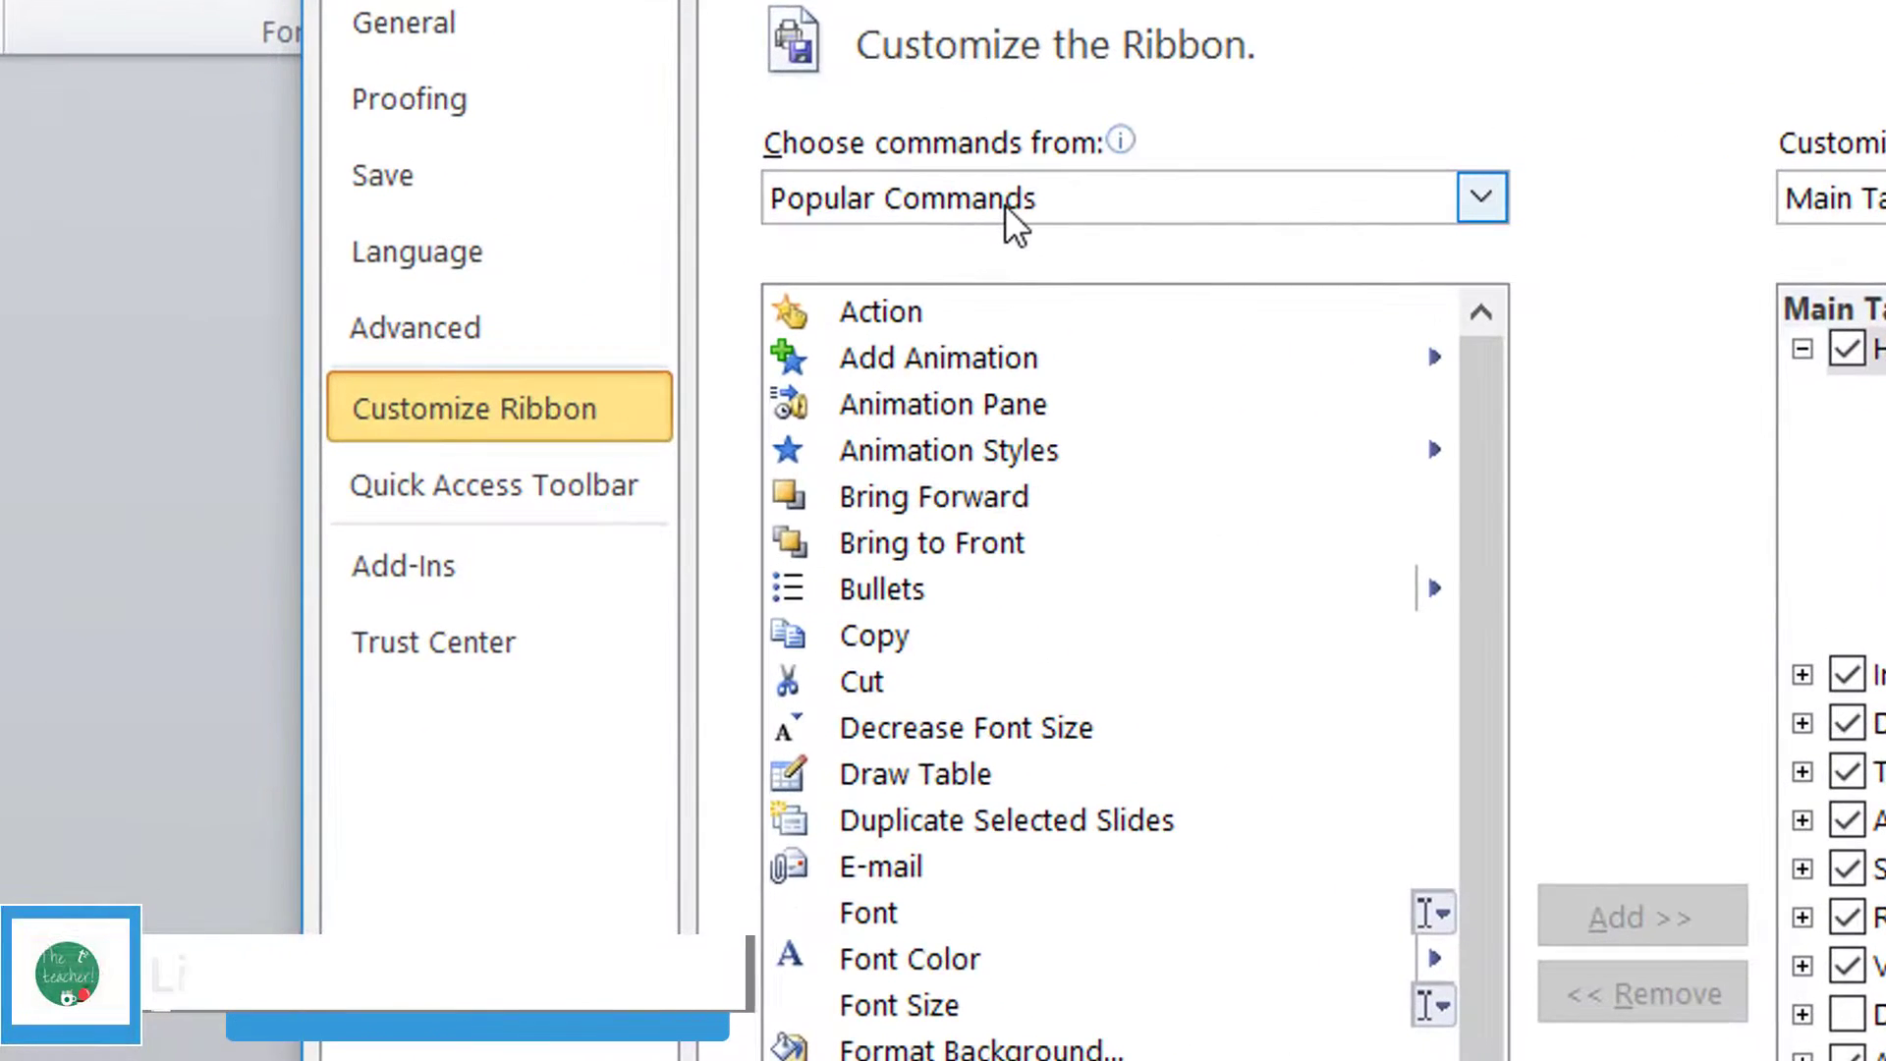
# Look for Combine Shapes under the Commands Not in the Ribbon source.
pyautogui.click(1005, 204)
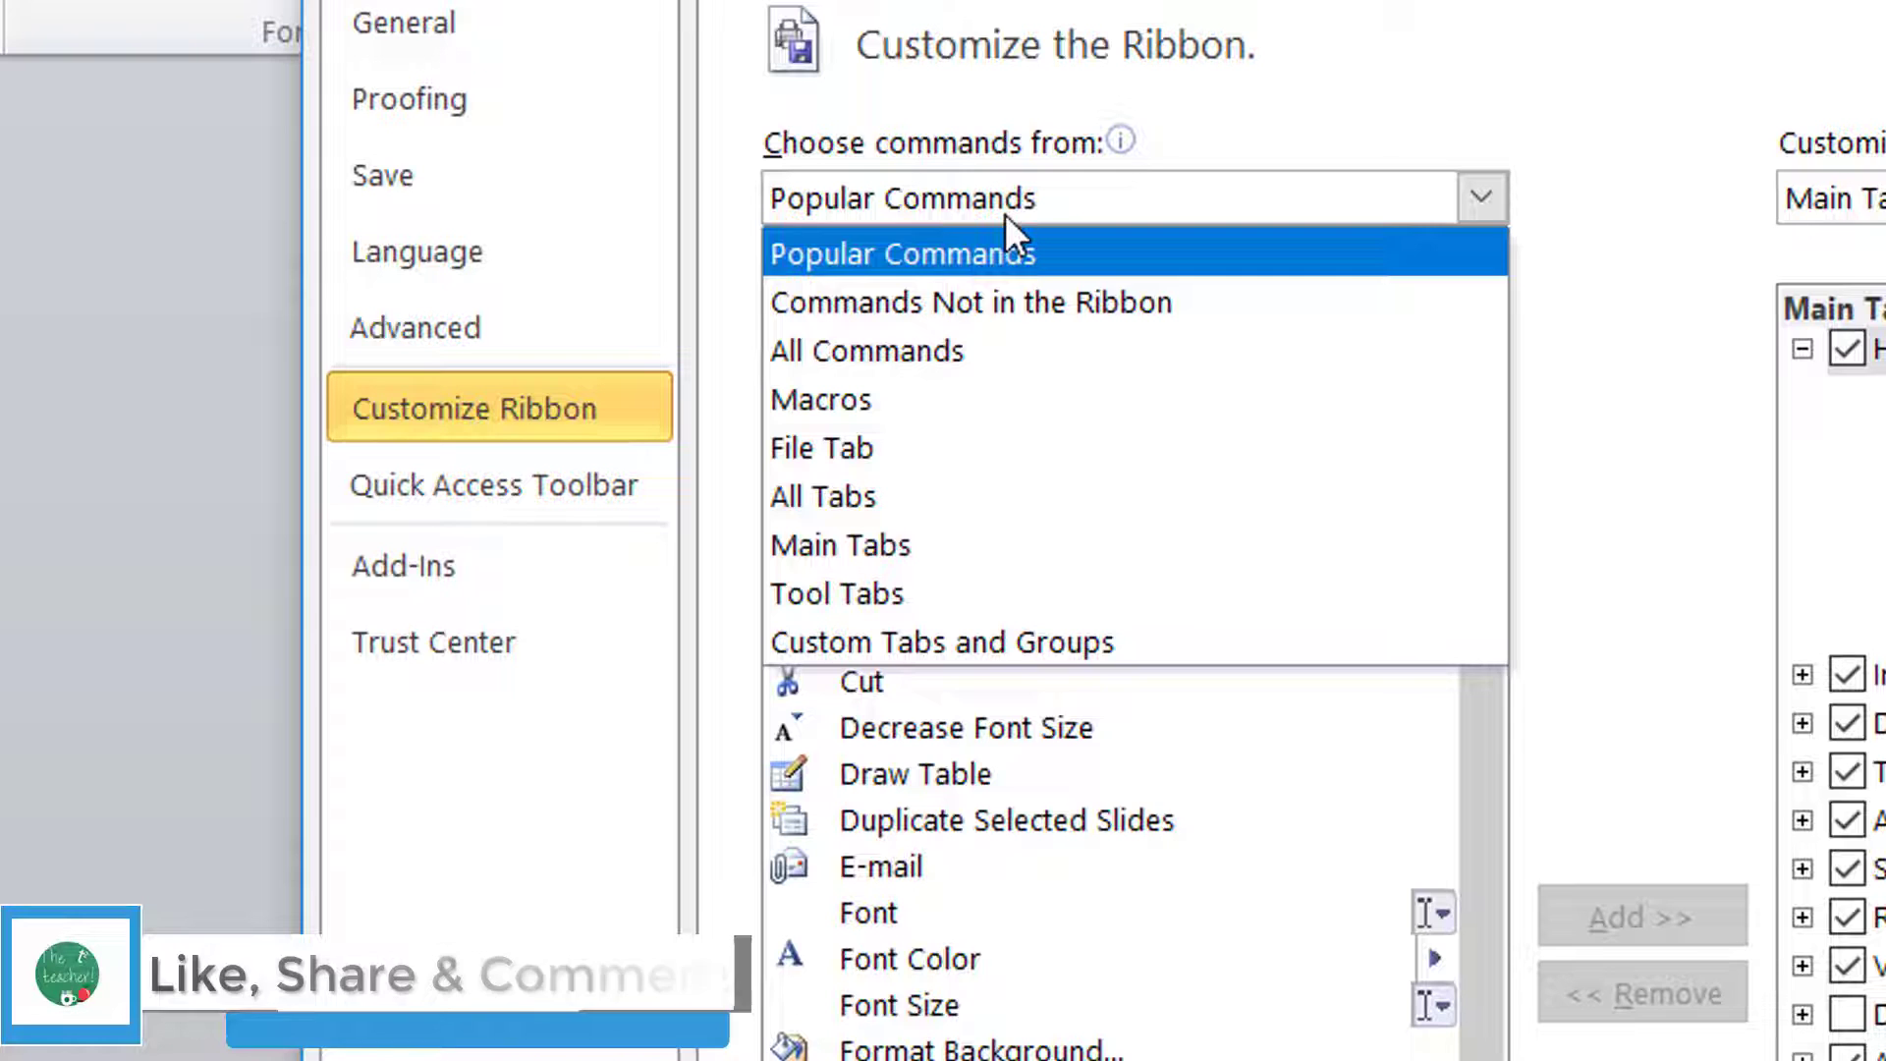
pyautogui.click(1000, 303)
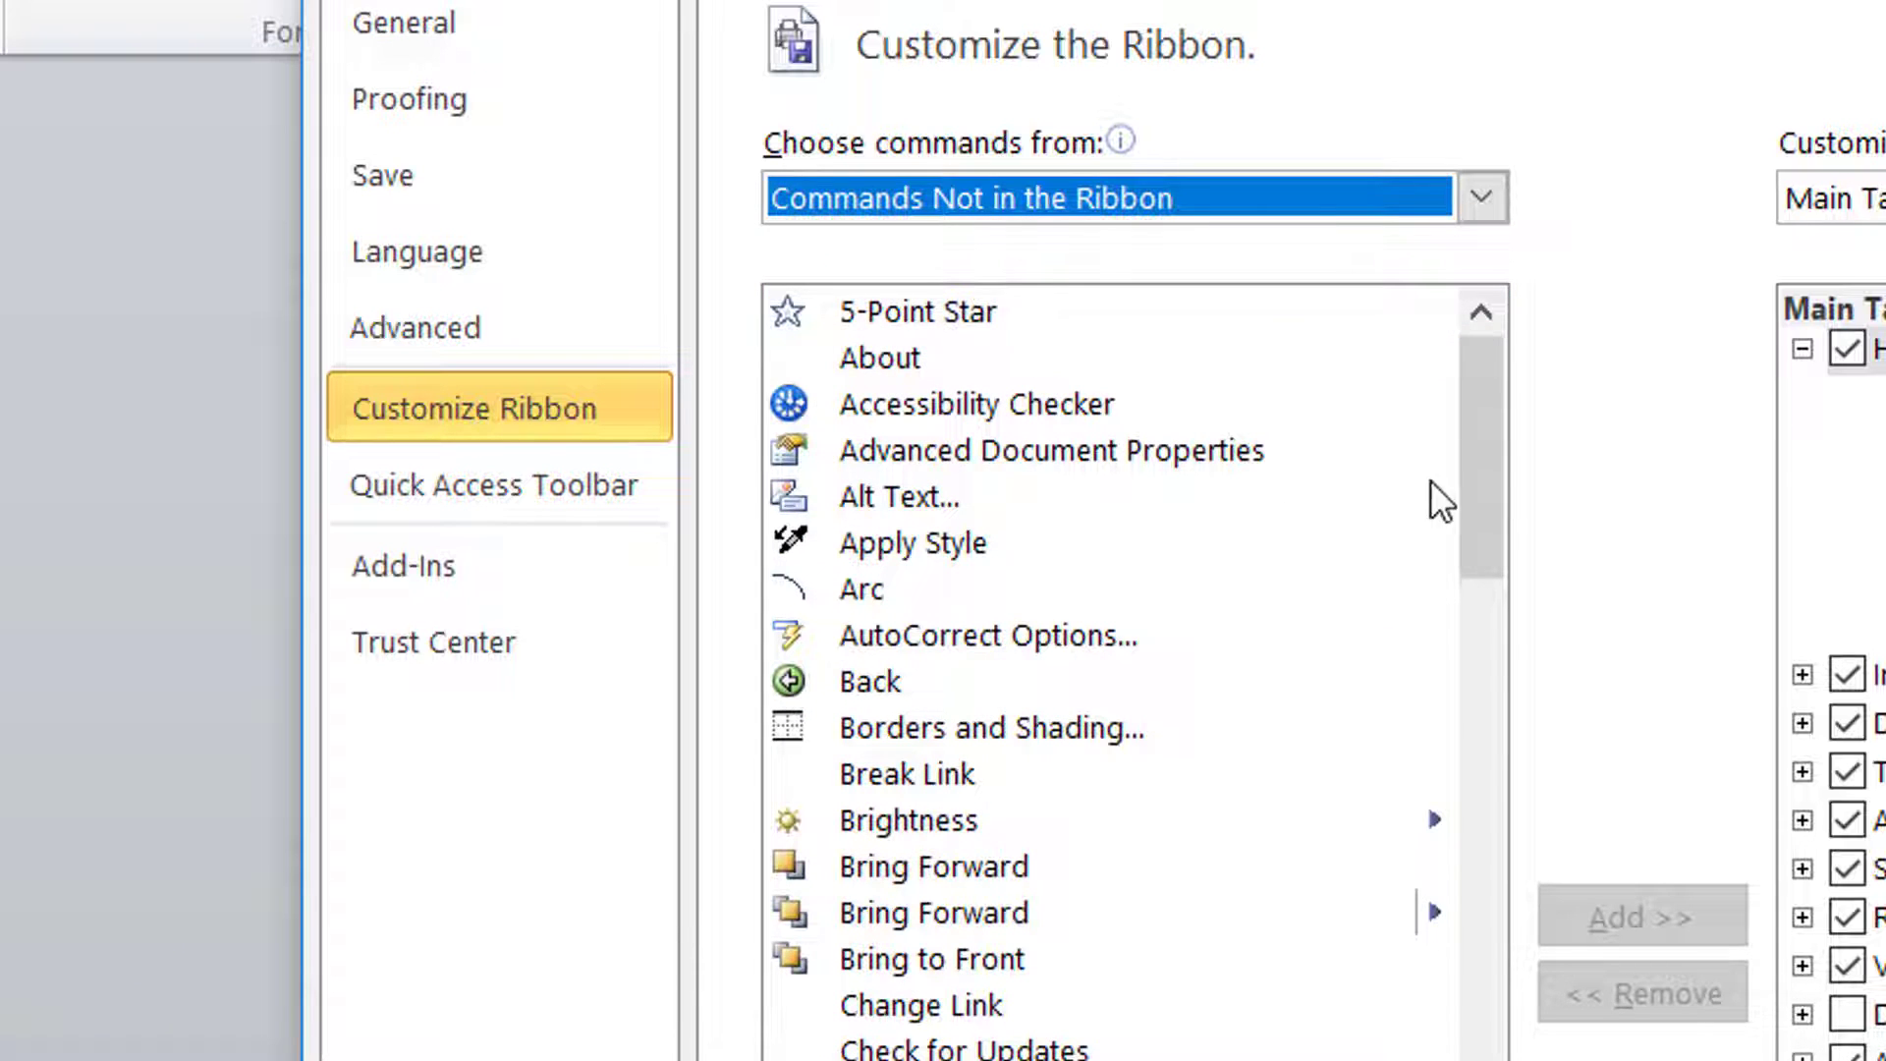
pyautogui.moveTo(1483, 406)
pyautogui.mouseDown()
pyautogui.moveTo(1476, 589)
pyautogui.moveTo(1476, 550)
pyautogui.mouseUp()
pyautogui.click(1090, 473)
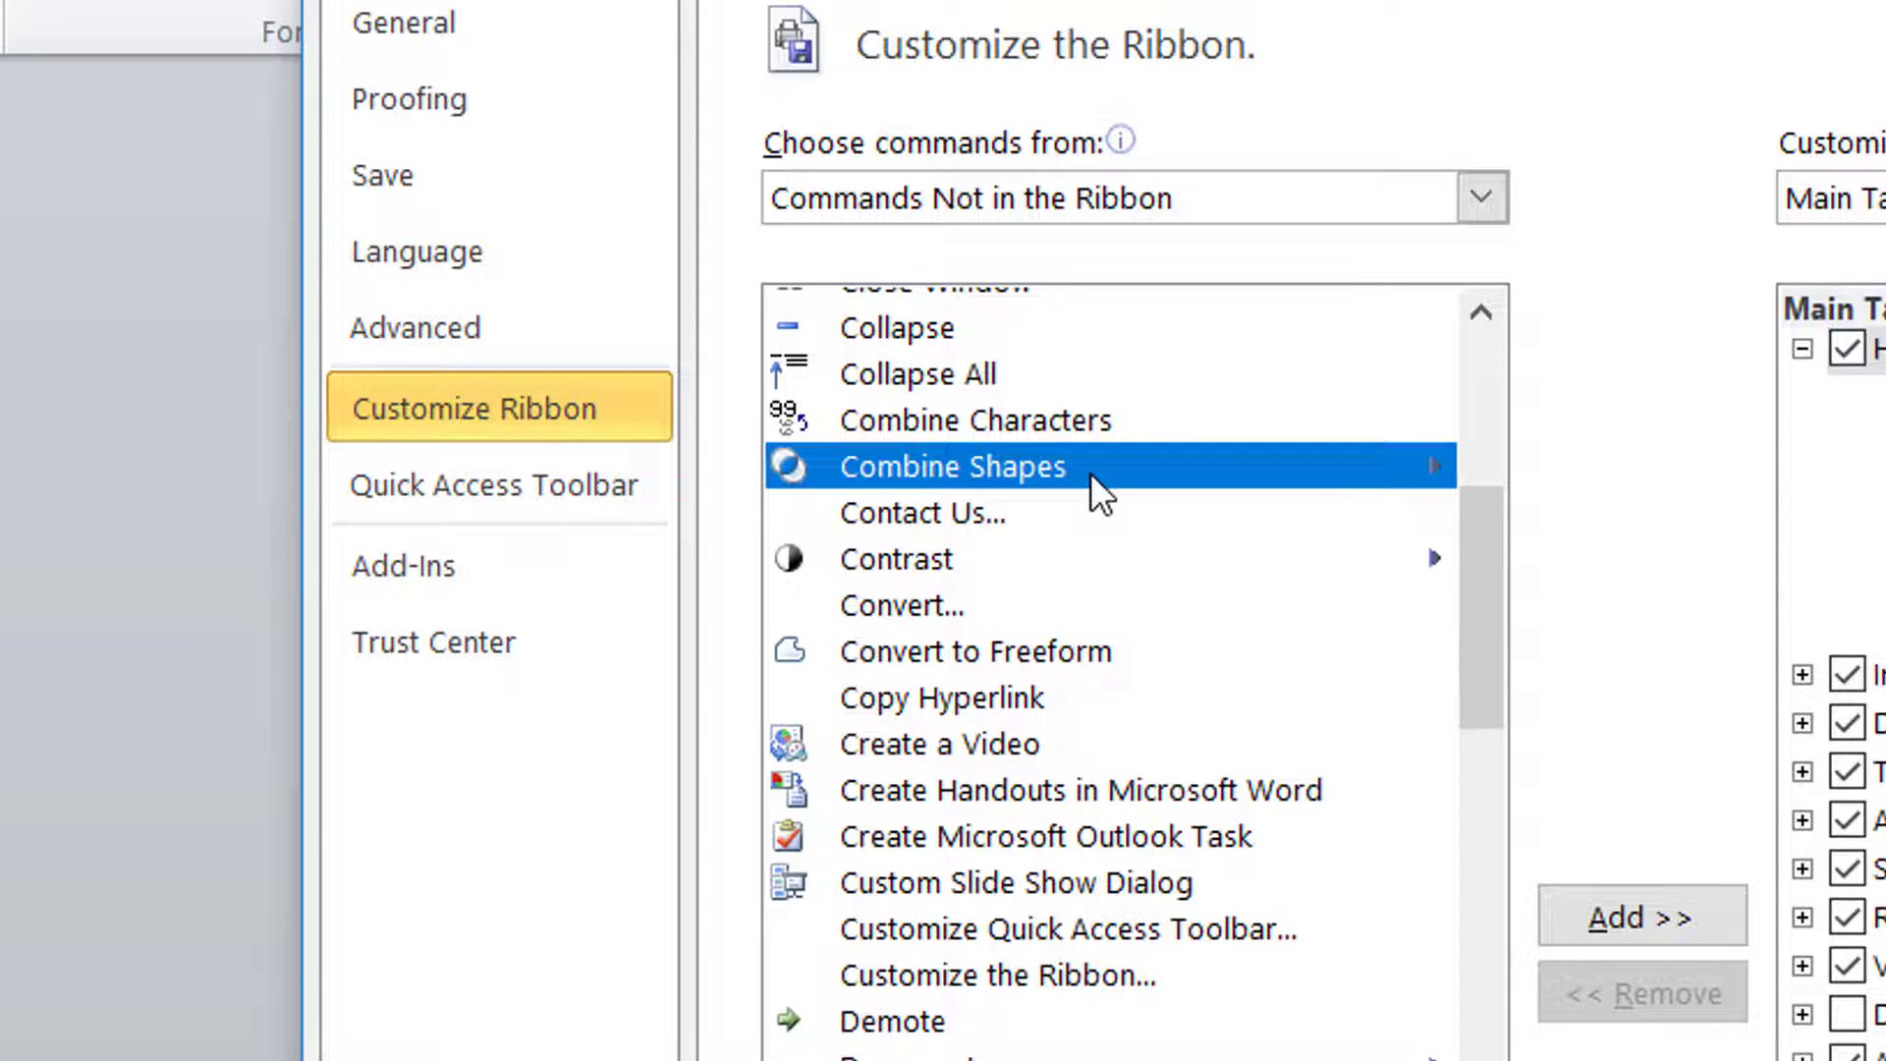
# Switch the command source to All Commands and select Combine Shapes among the C entries.
pyautogui.click(1118, 199)
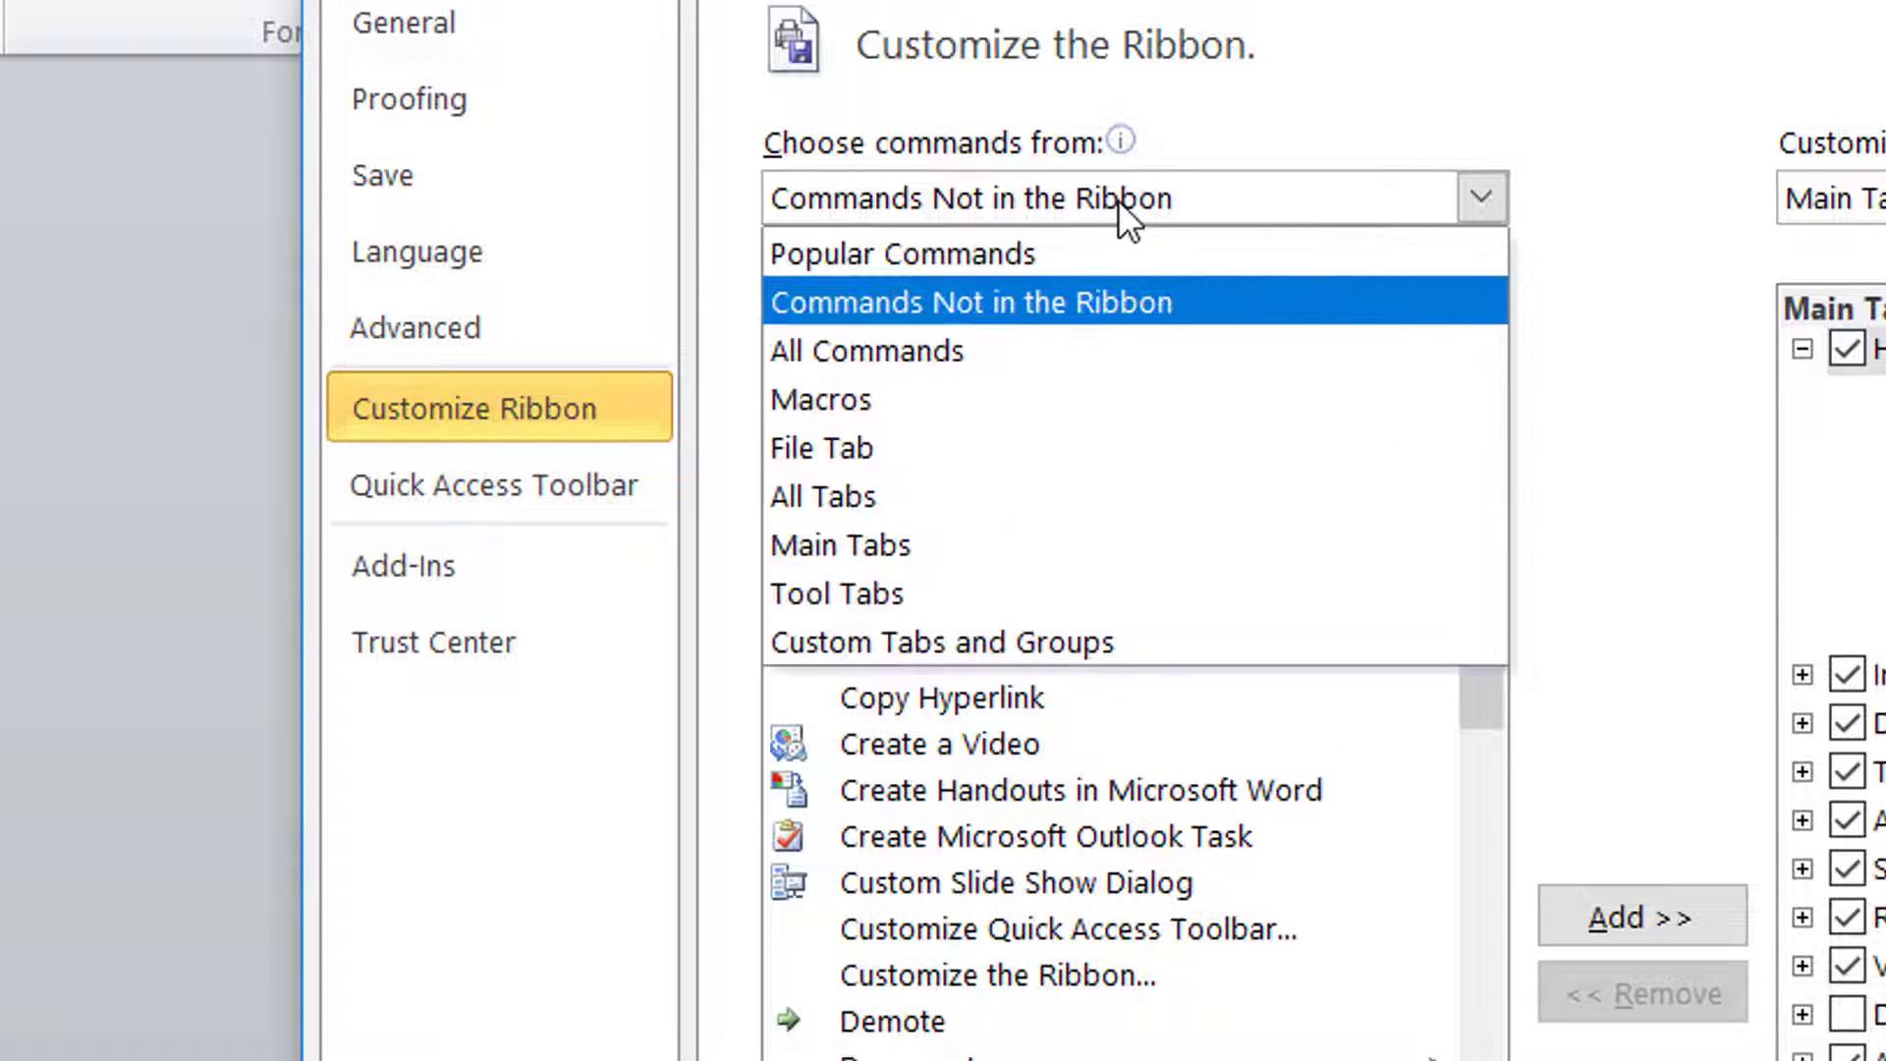
pyautogui.click(1033, 351)
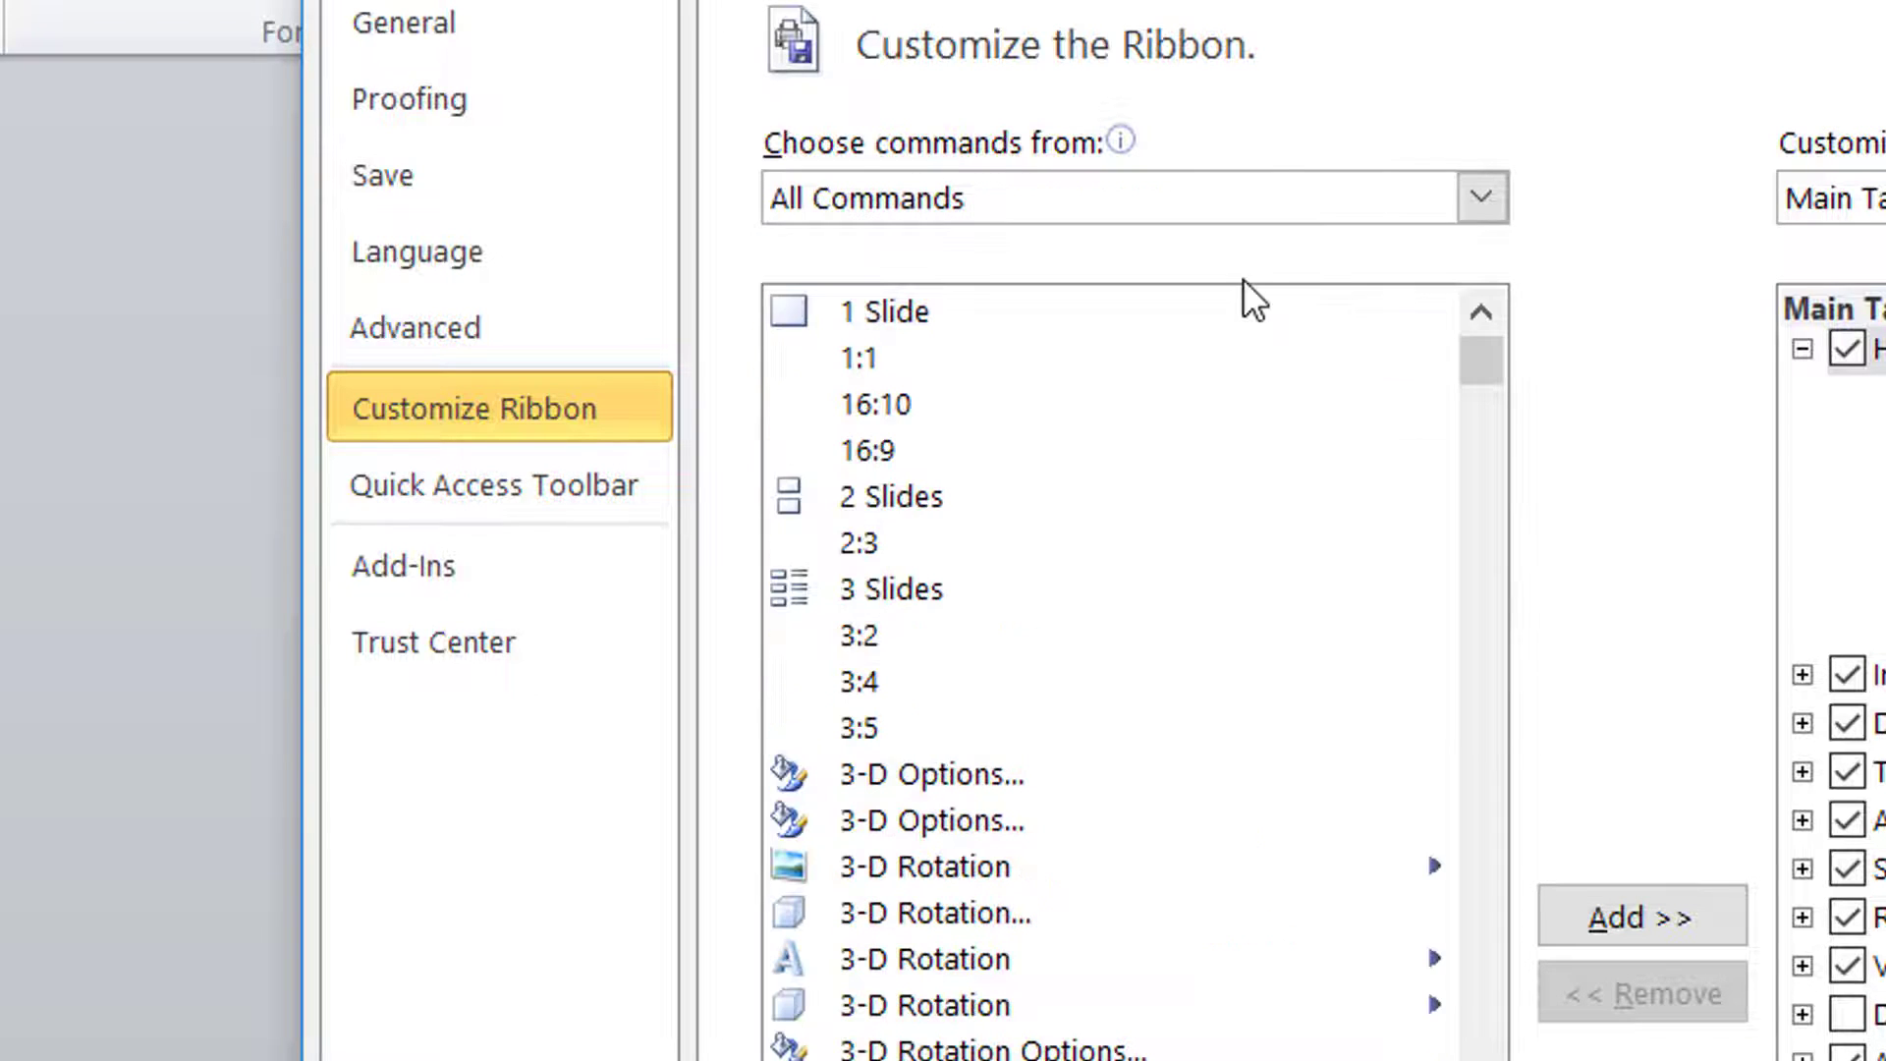
pyautogui.click(916, 311)
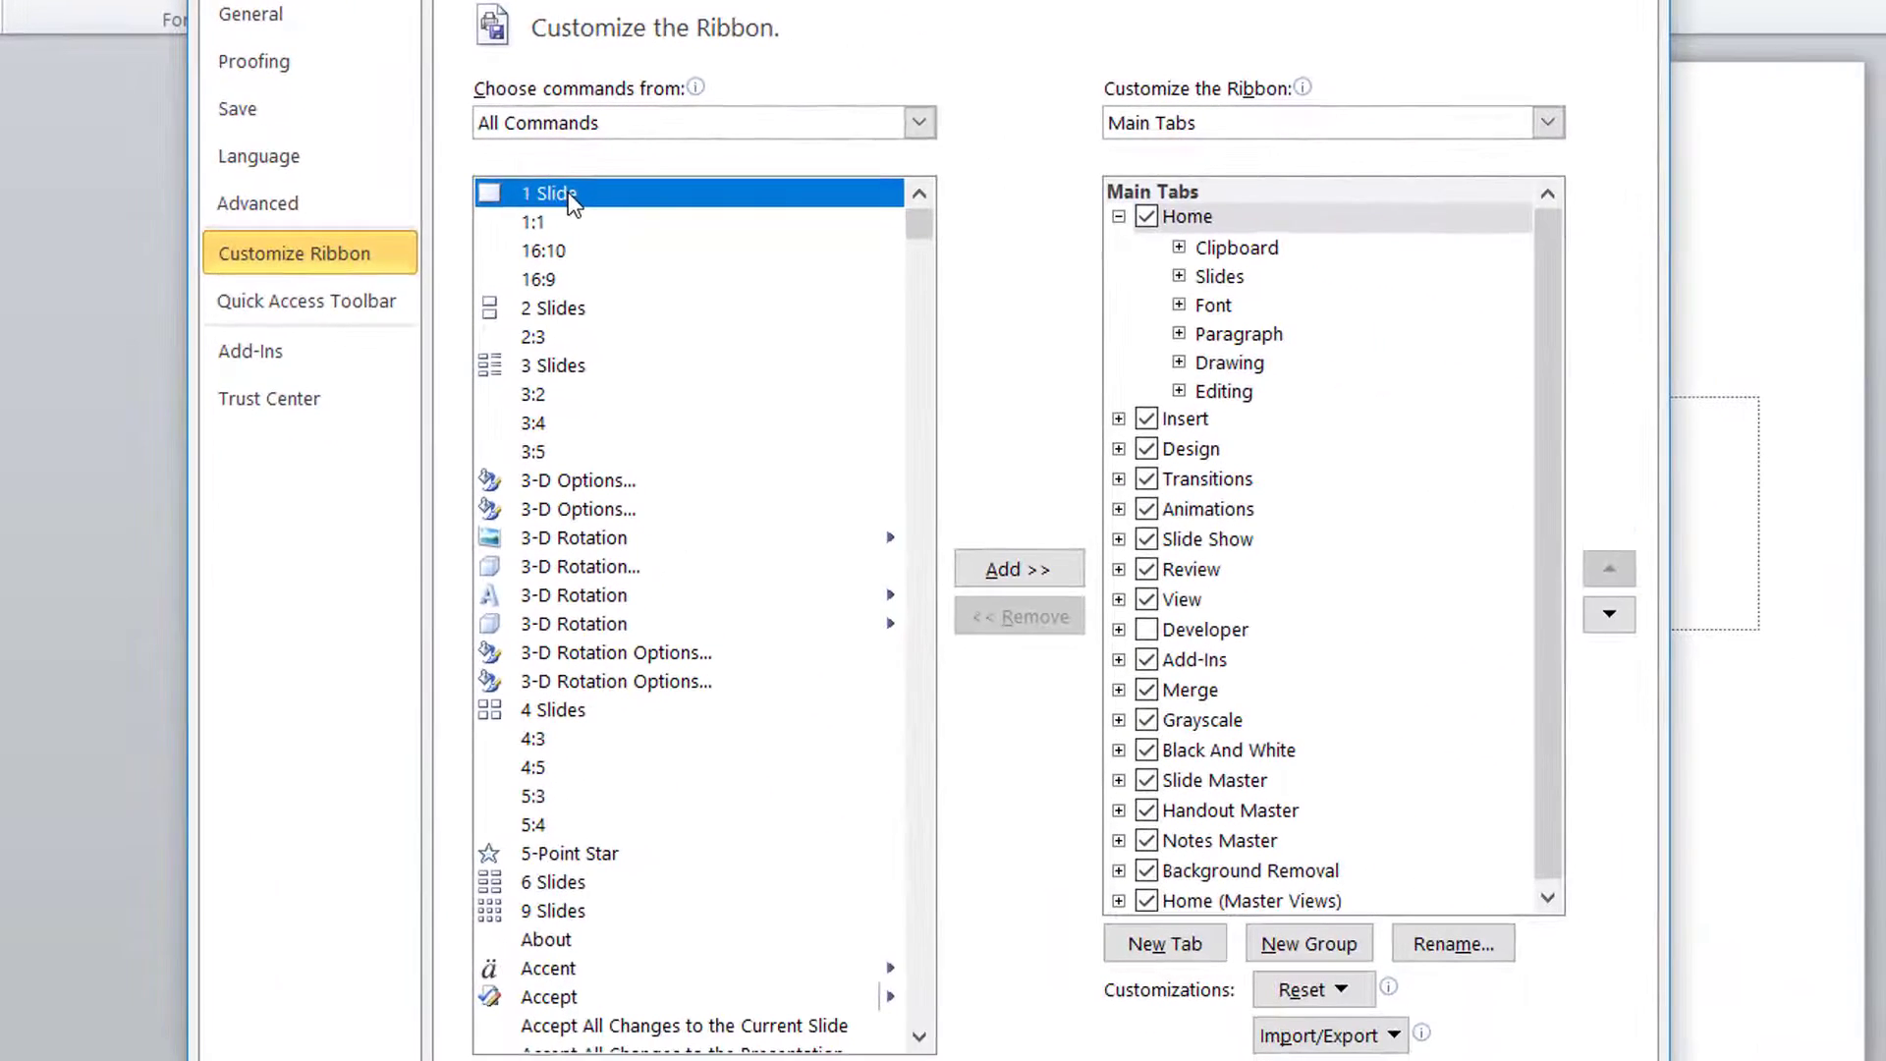
pyautogui.press('c')
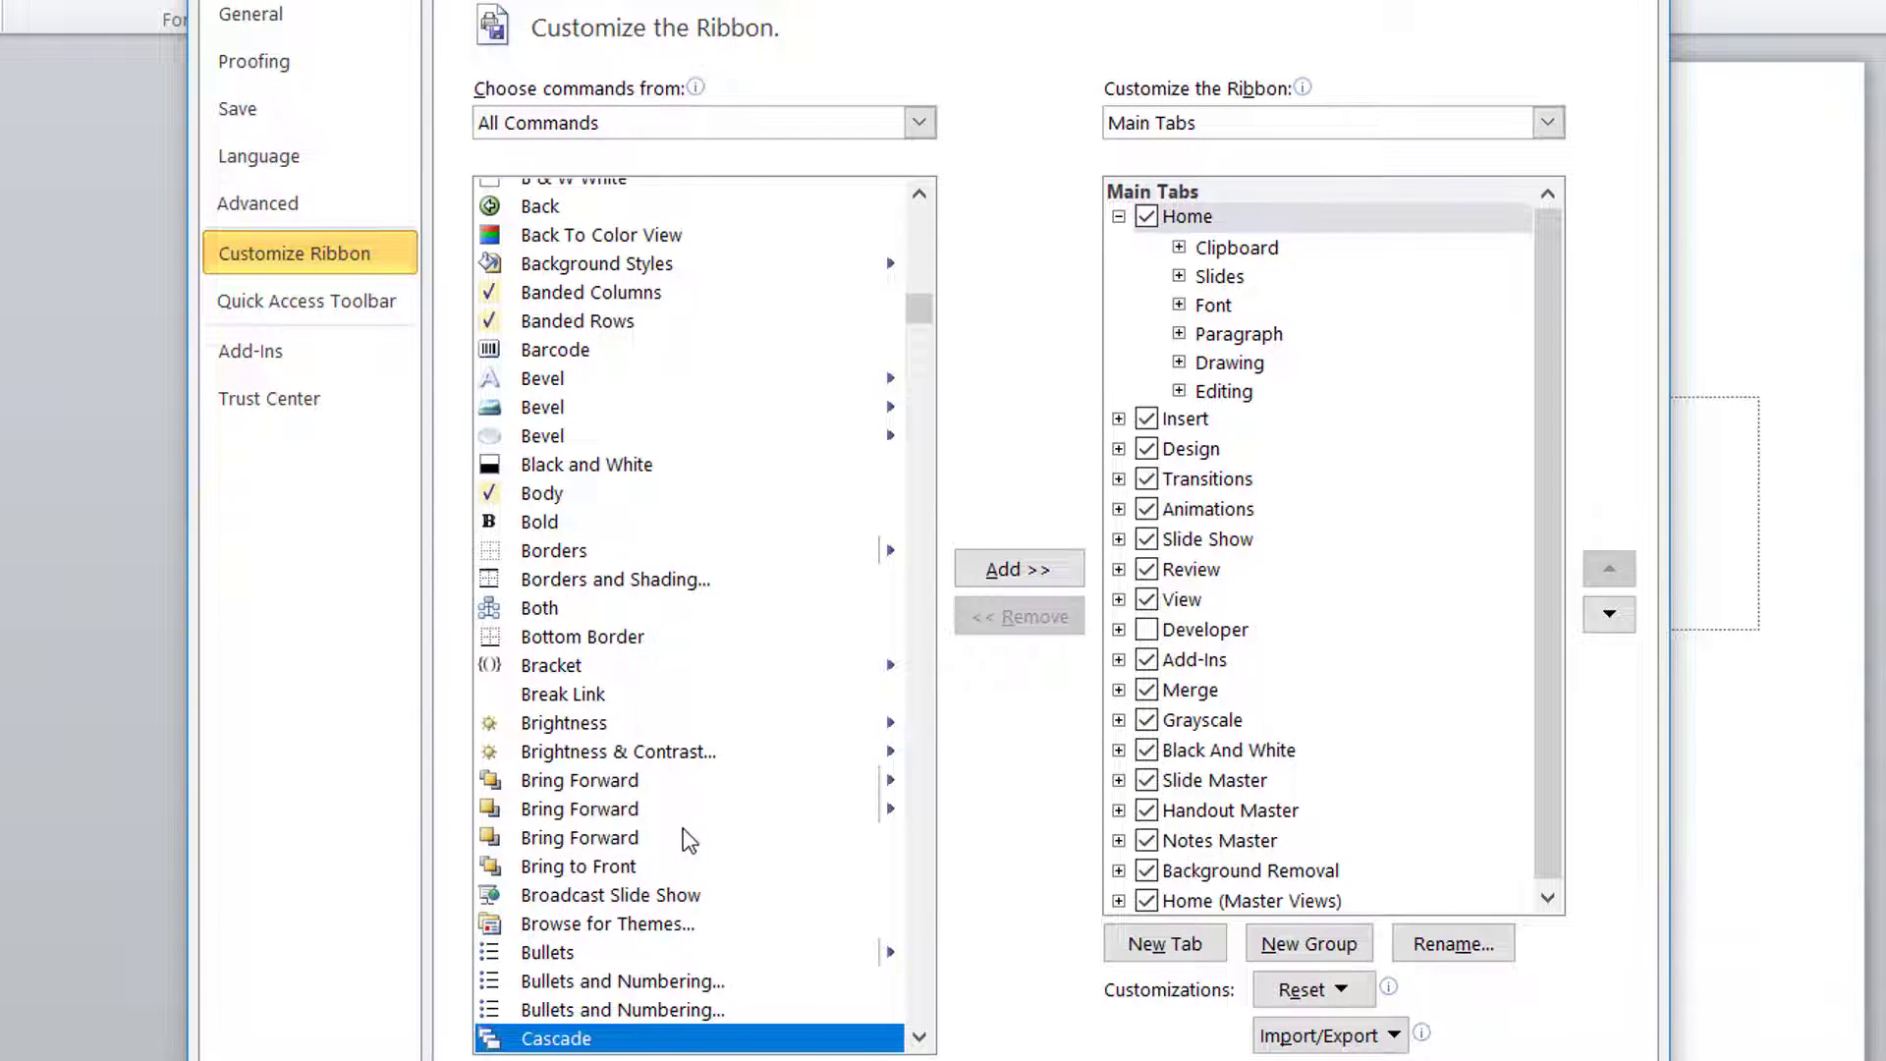
pyautogui.scroll(-4, 676, 839)
pyautogui.scroll(-3, 580, 683)
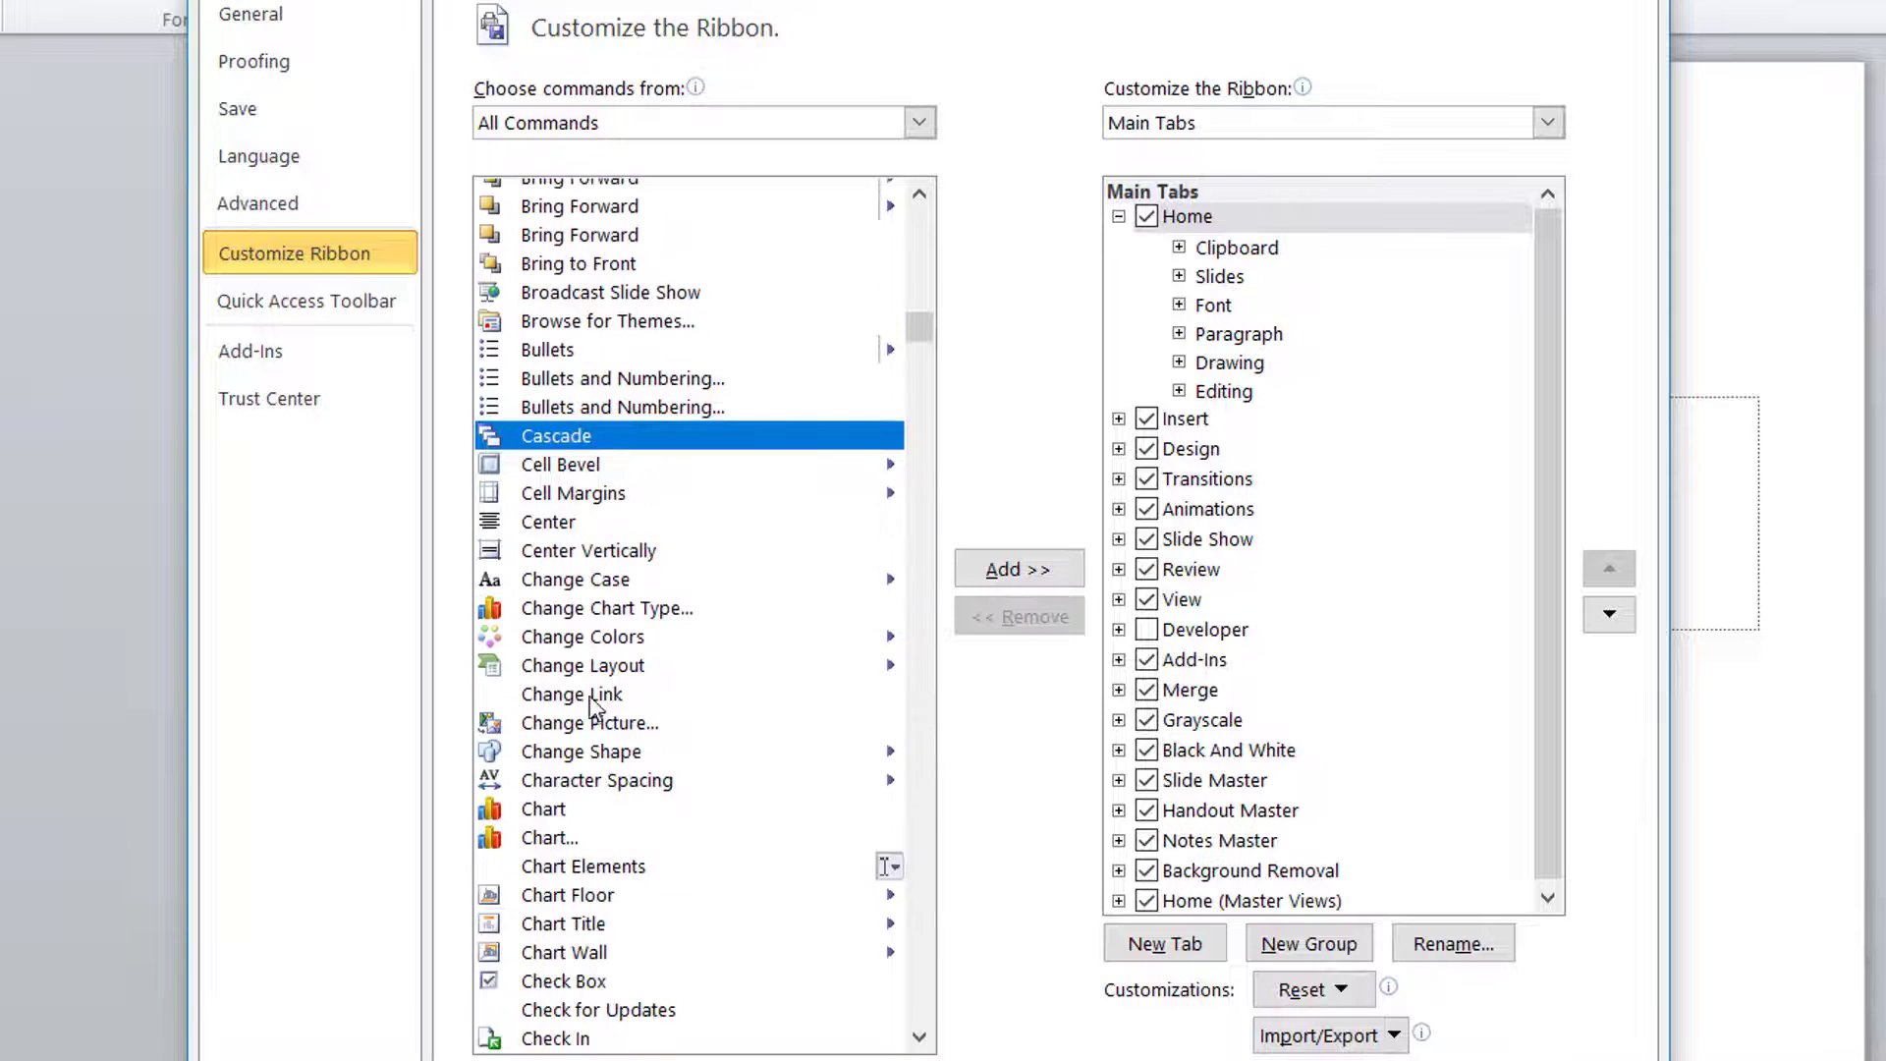
pyautogui.scroll(-3, 590, 695)
pyautogui.scroll(-2, 593, 693)
pyautogui.scroll(-5, 593, 693)
pyautogui.scroll(-4, 595, 707)
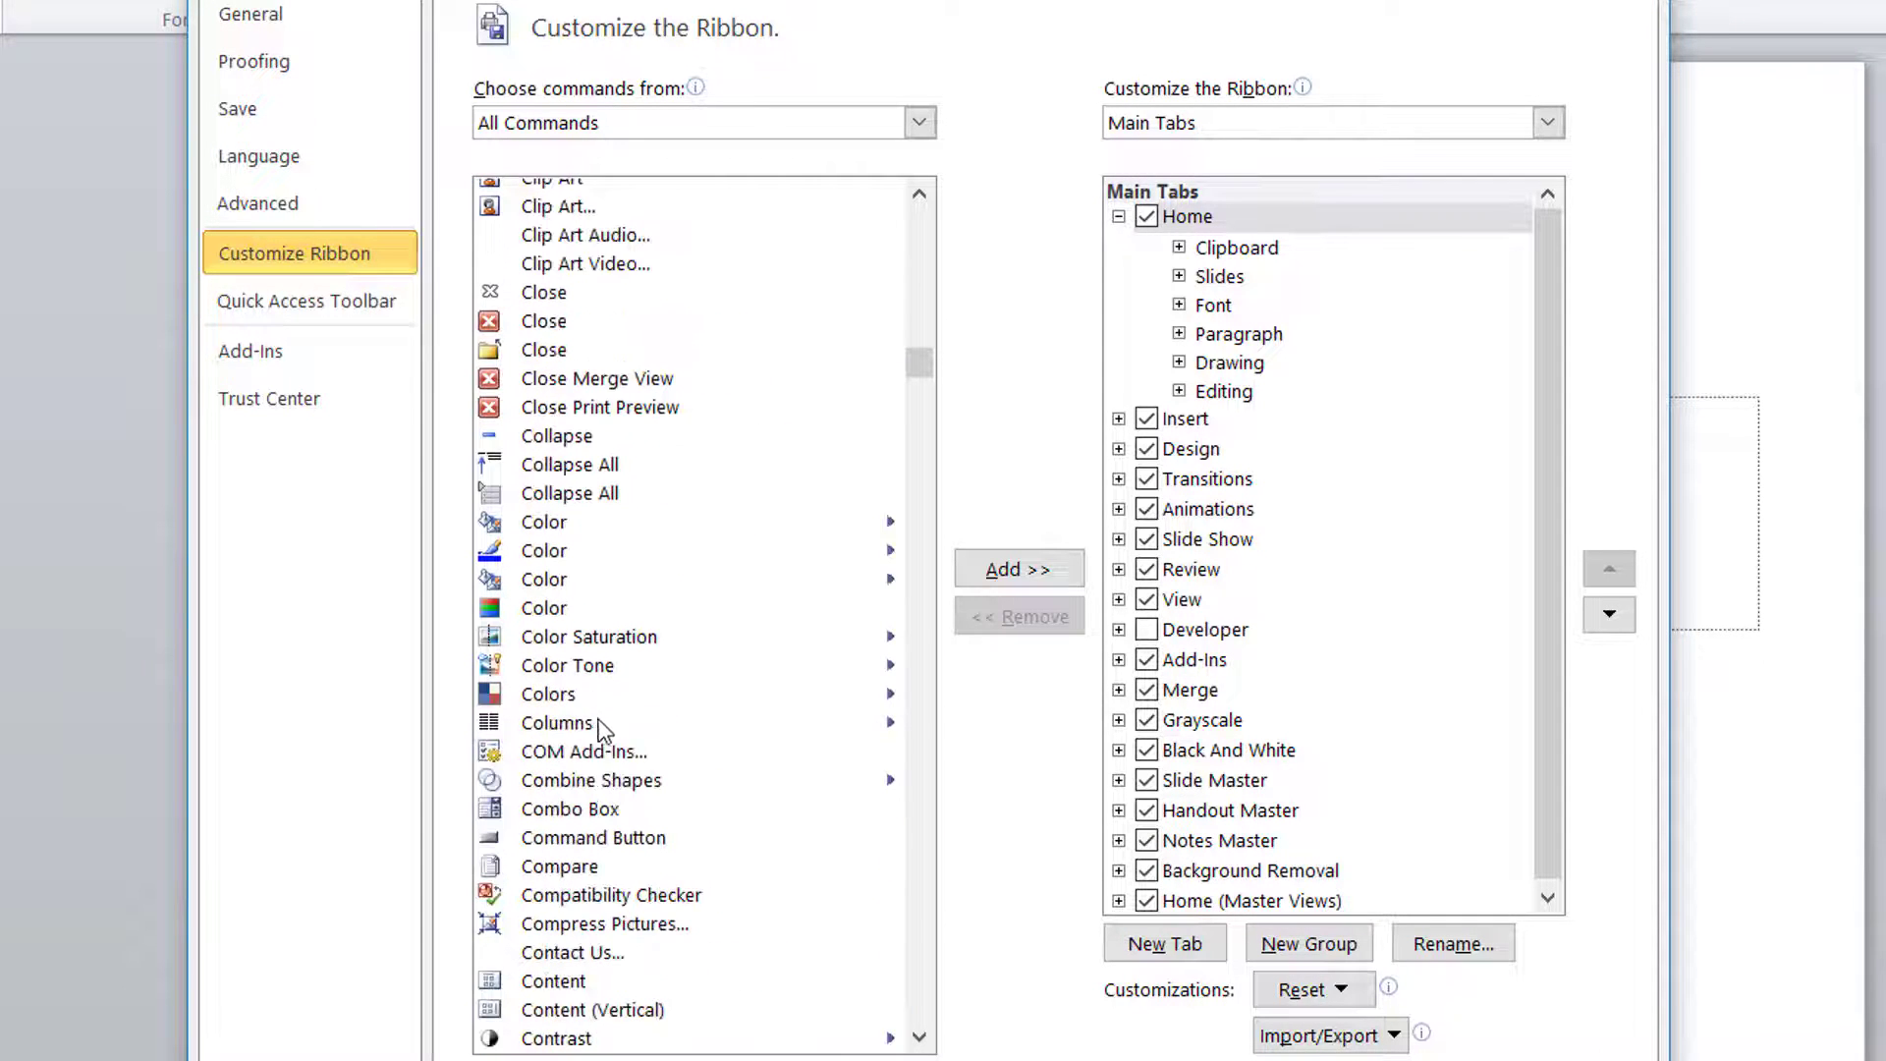
pyautogui.scroll(-1, 602, 742)
pyautogui.click(631, 608)
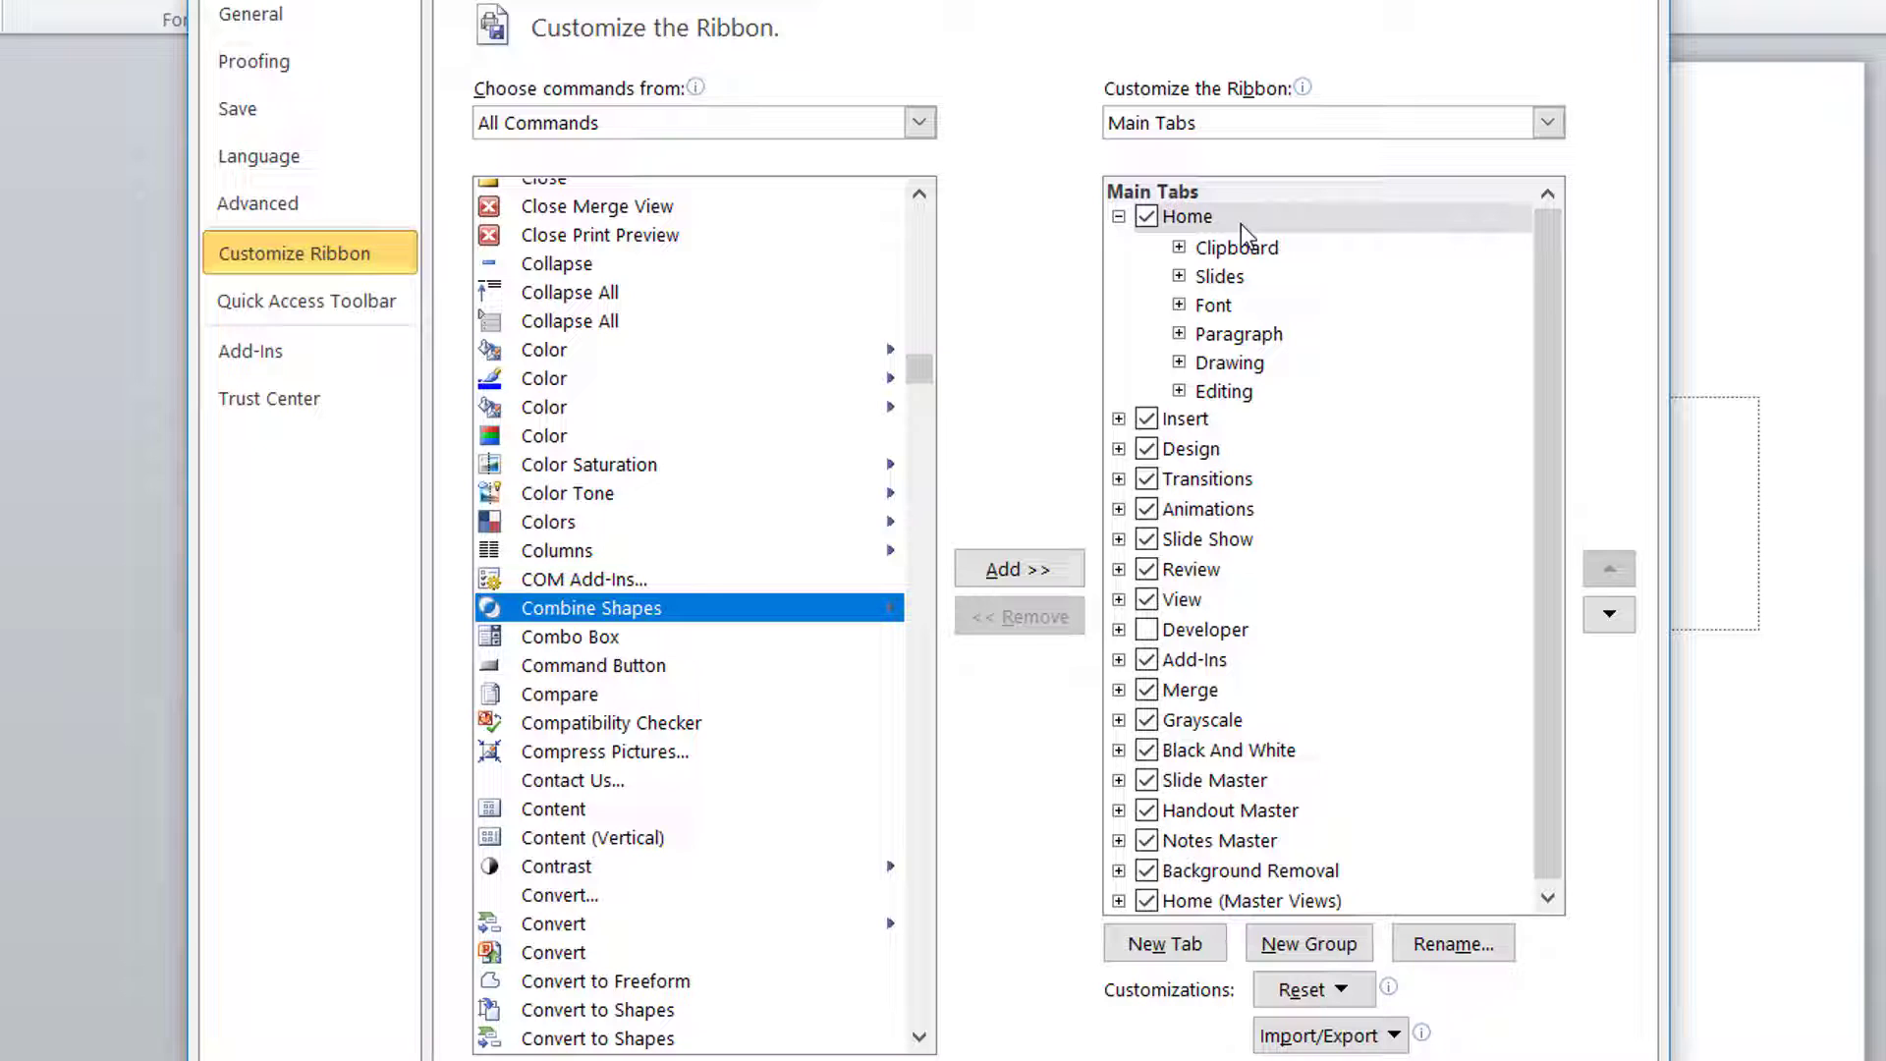
# Create a new Home tab group named 'Merge Shapes' and add Combine Shapes to it.
pyautogui.click(1311, 947)
pyautogui.rightClick(1287, 427)
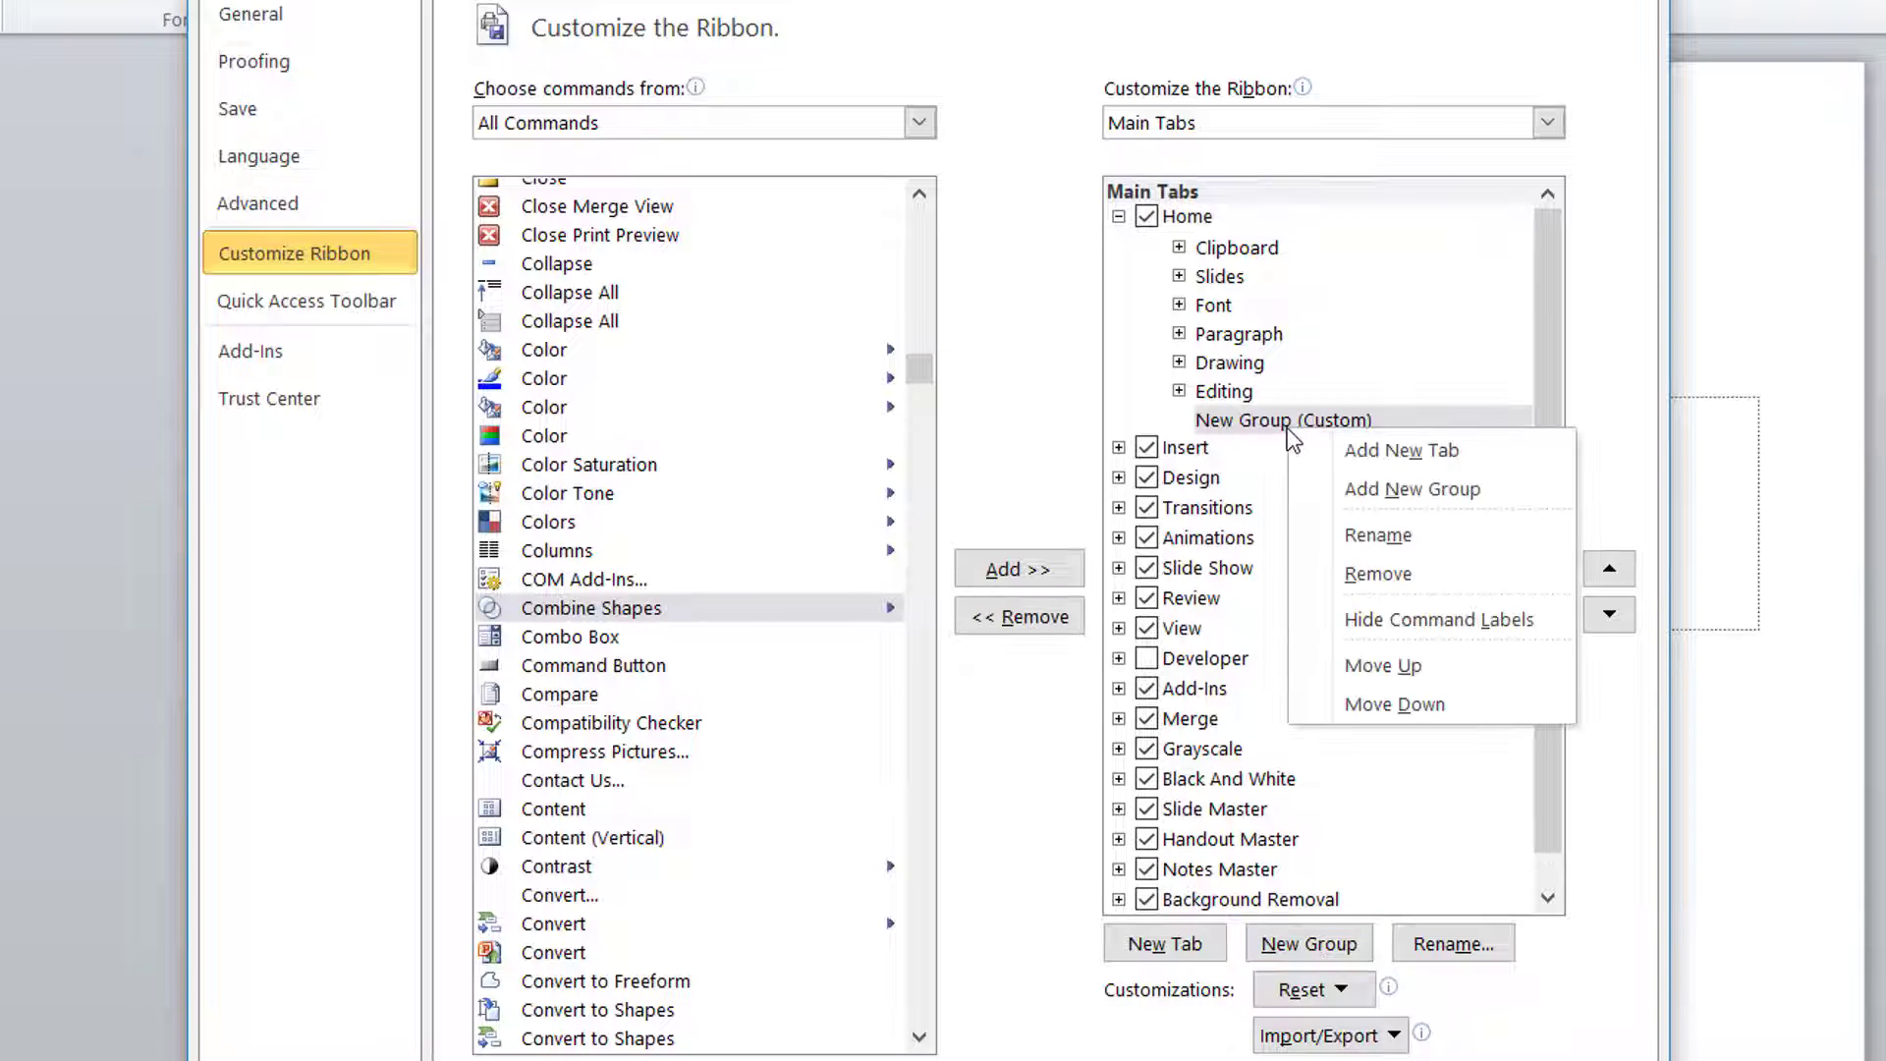
pyautogui.click(1434, 539)
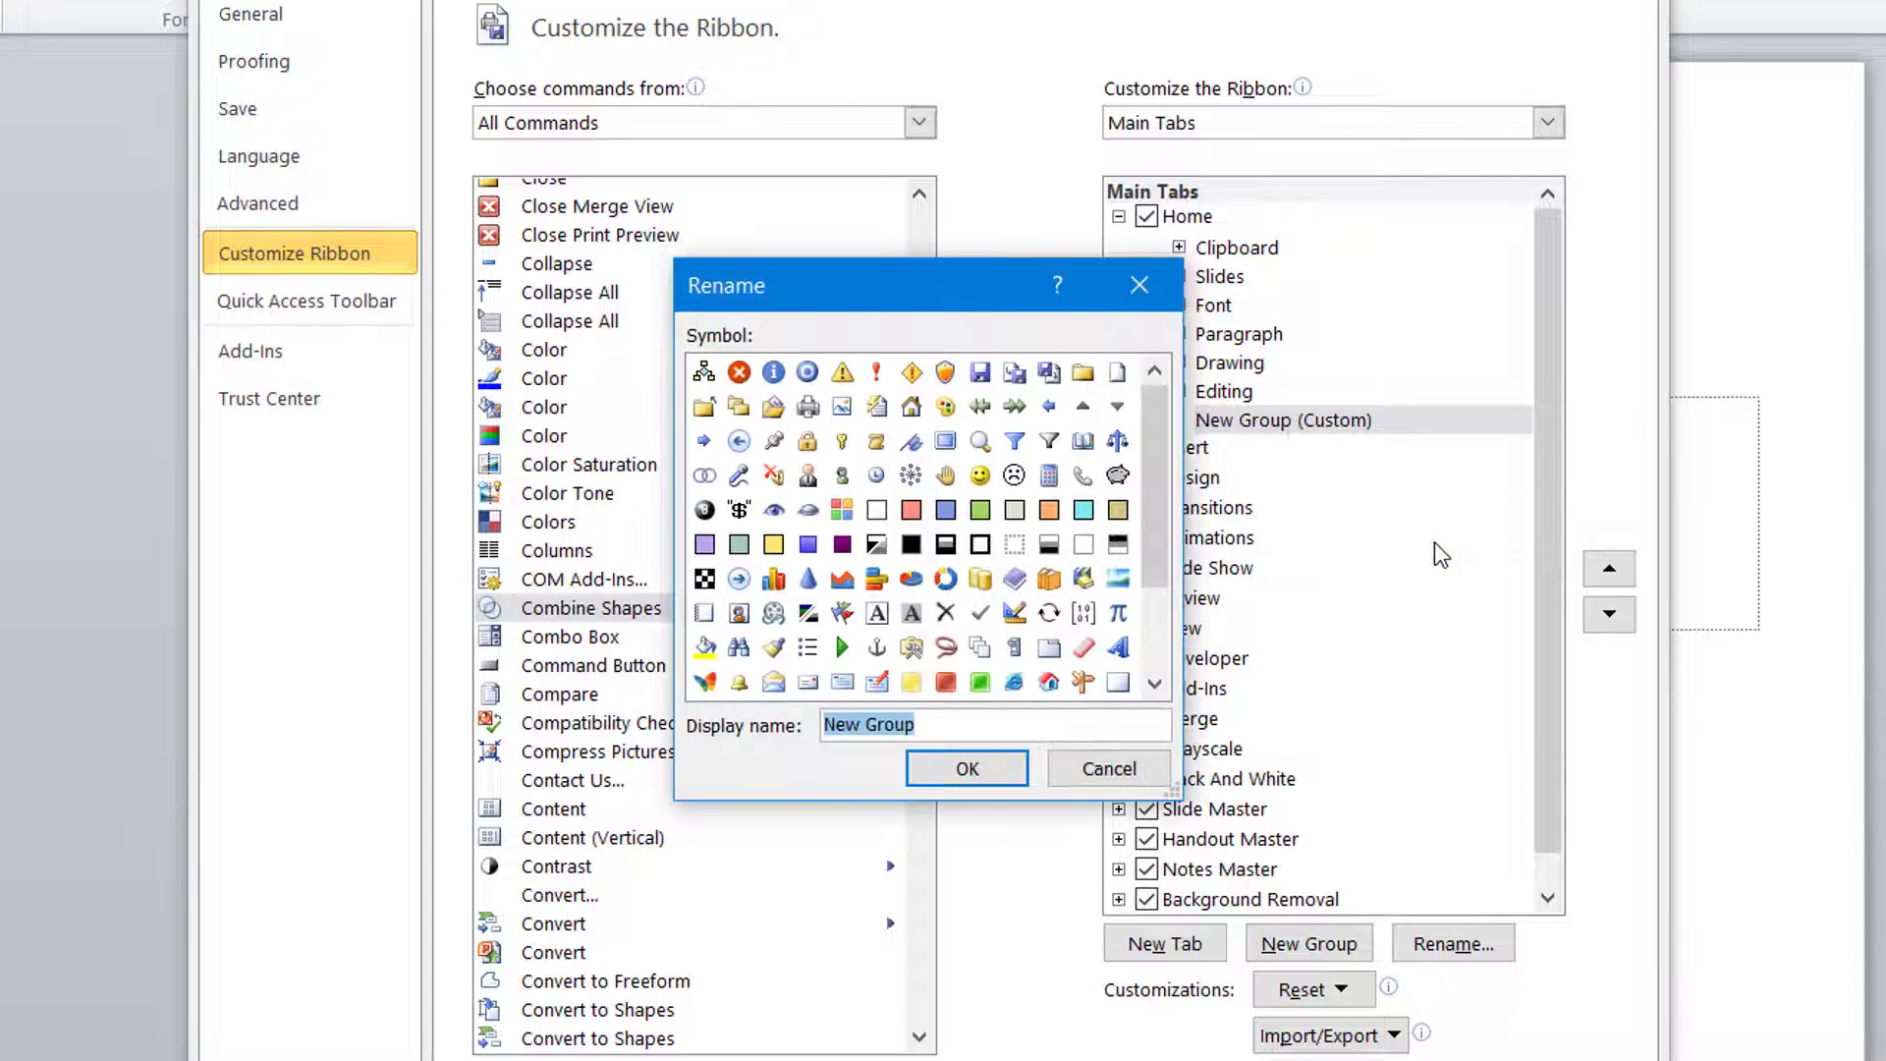
pyautogui.write('Merge')
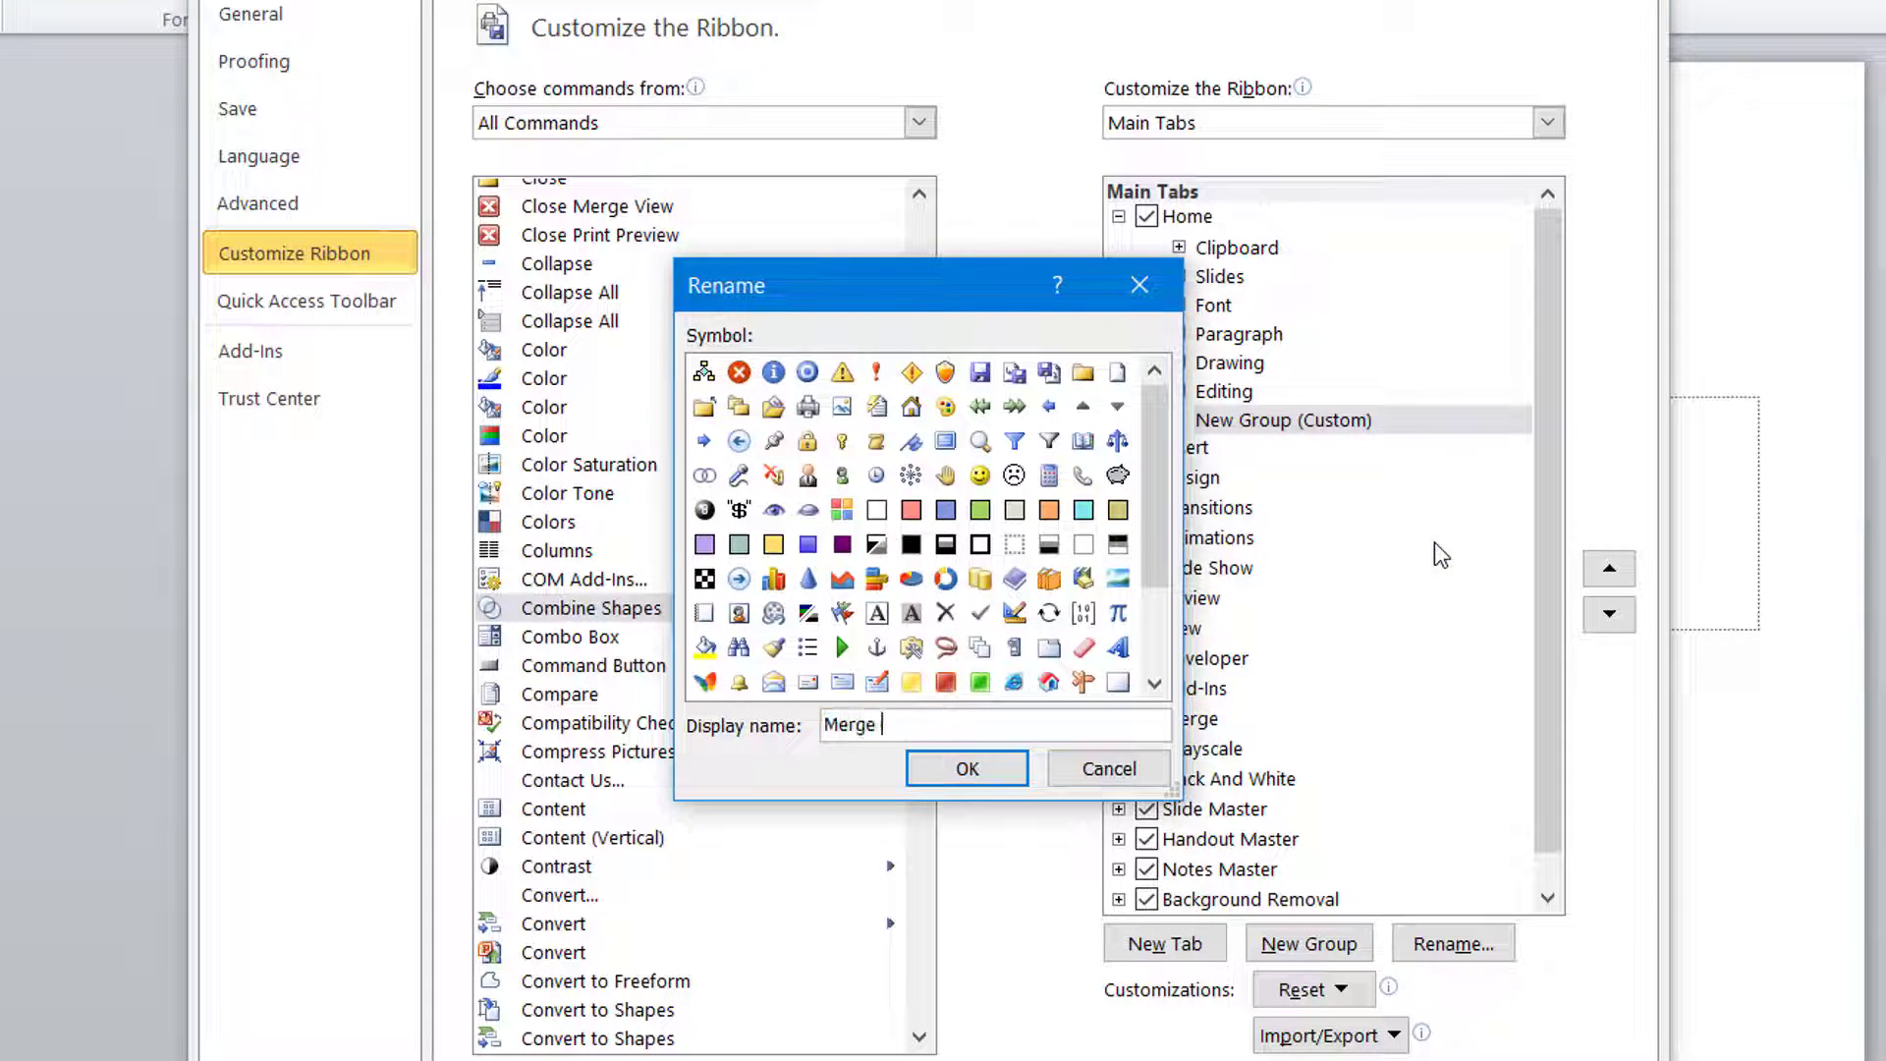
pyautogui.write(' Shapes')
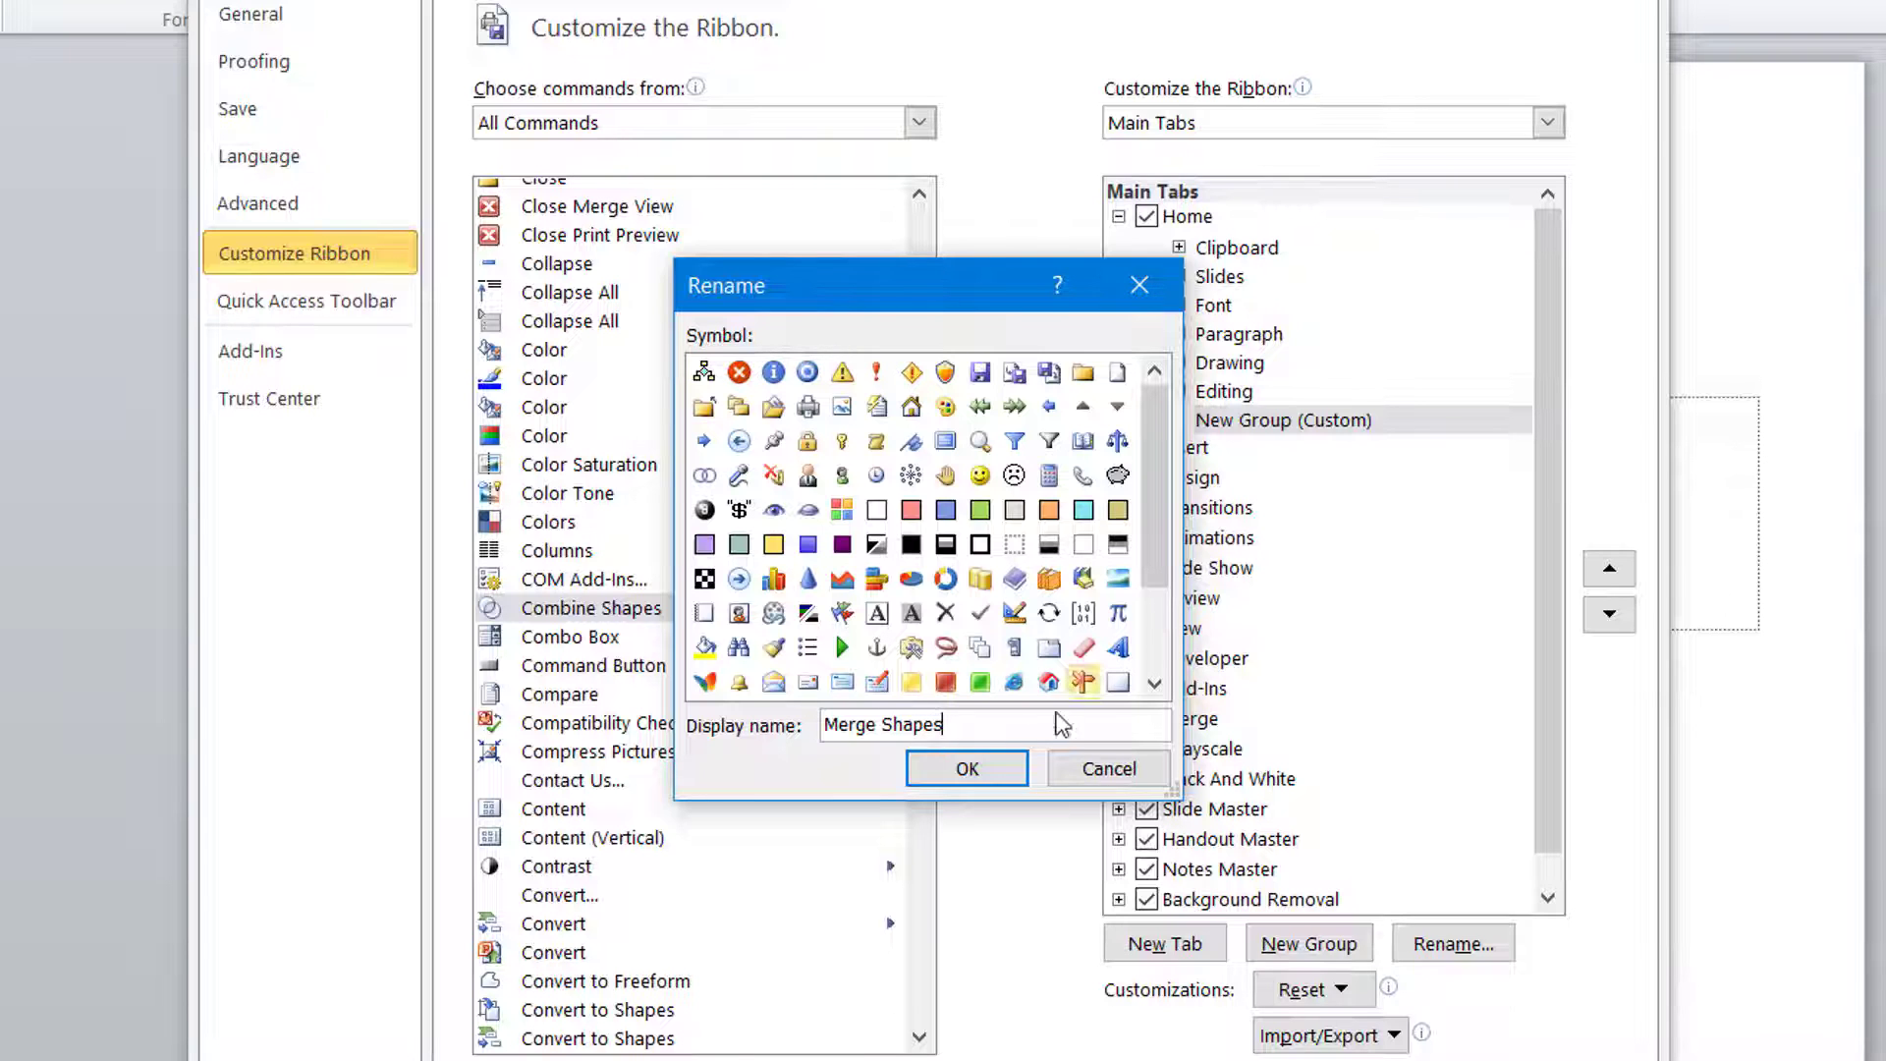
pyautogui.click(998, 774)
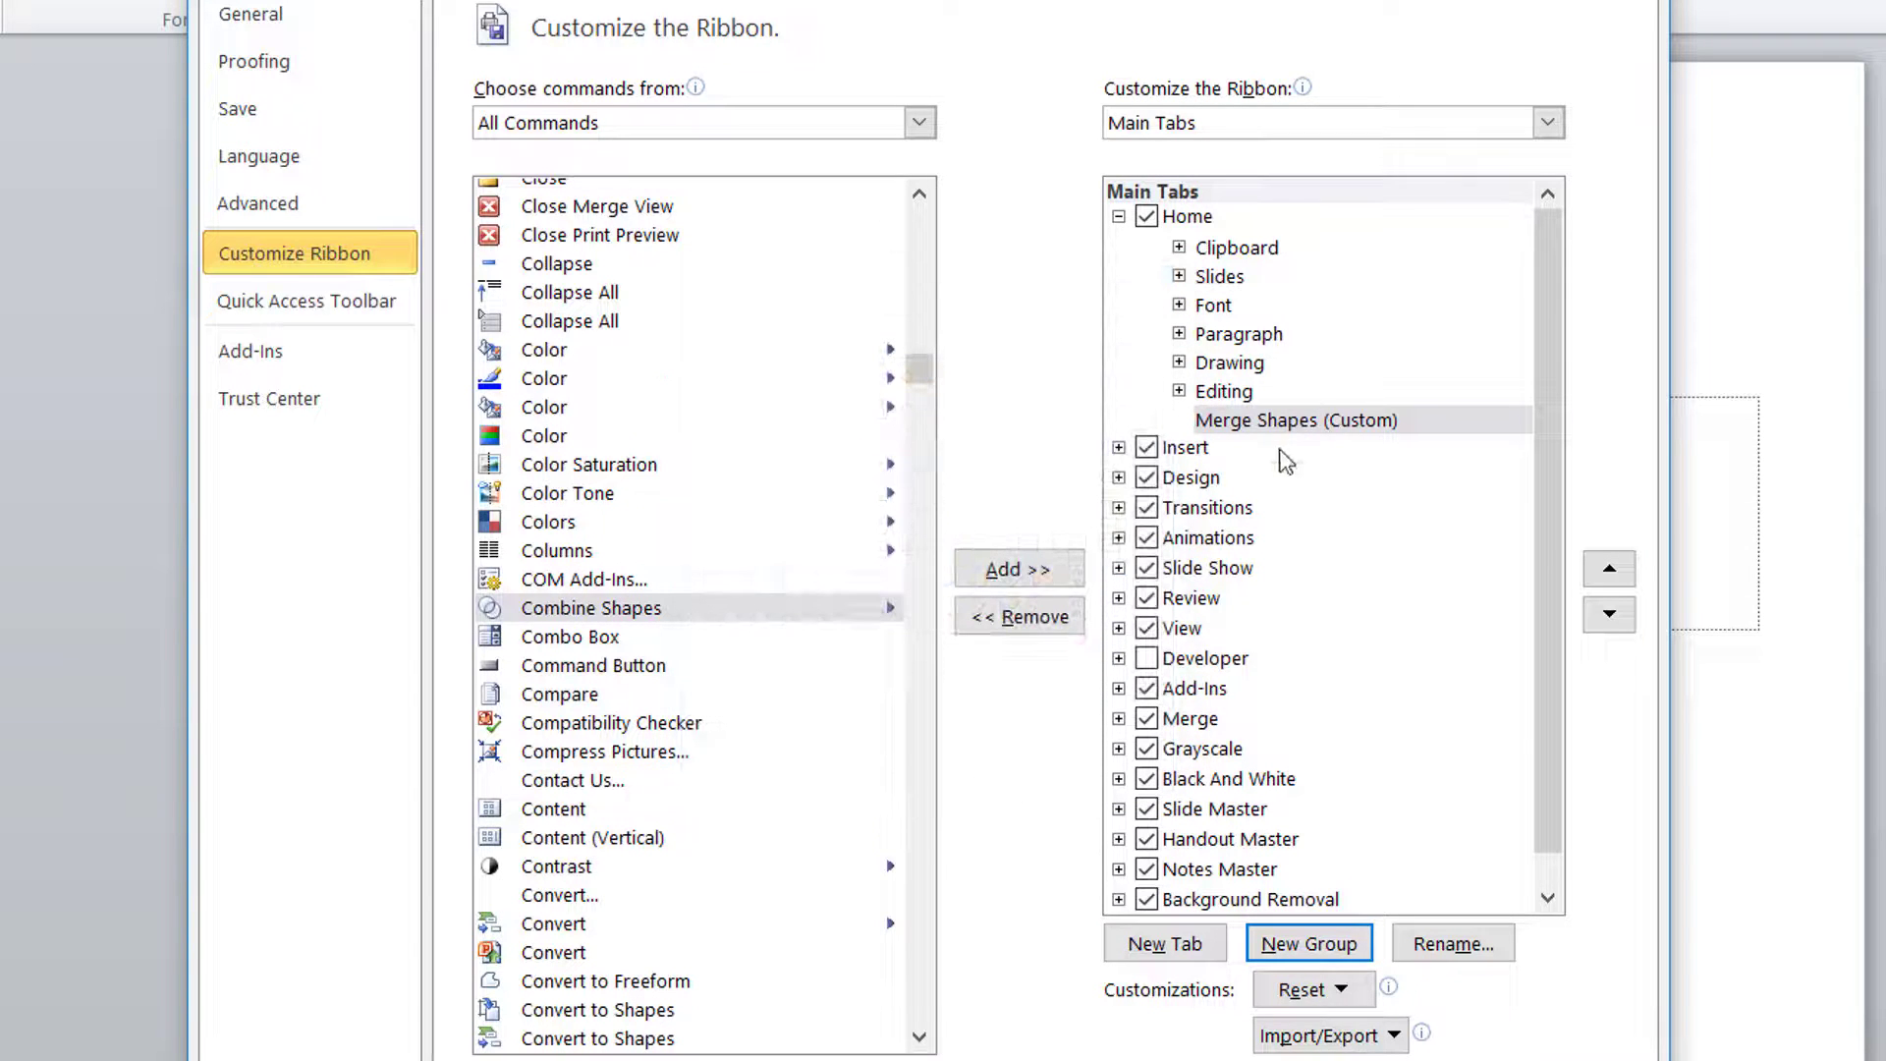
pyautogui.click(582, 611)
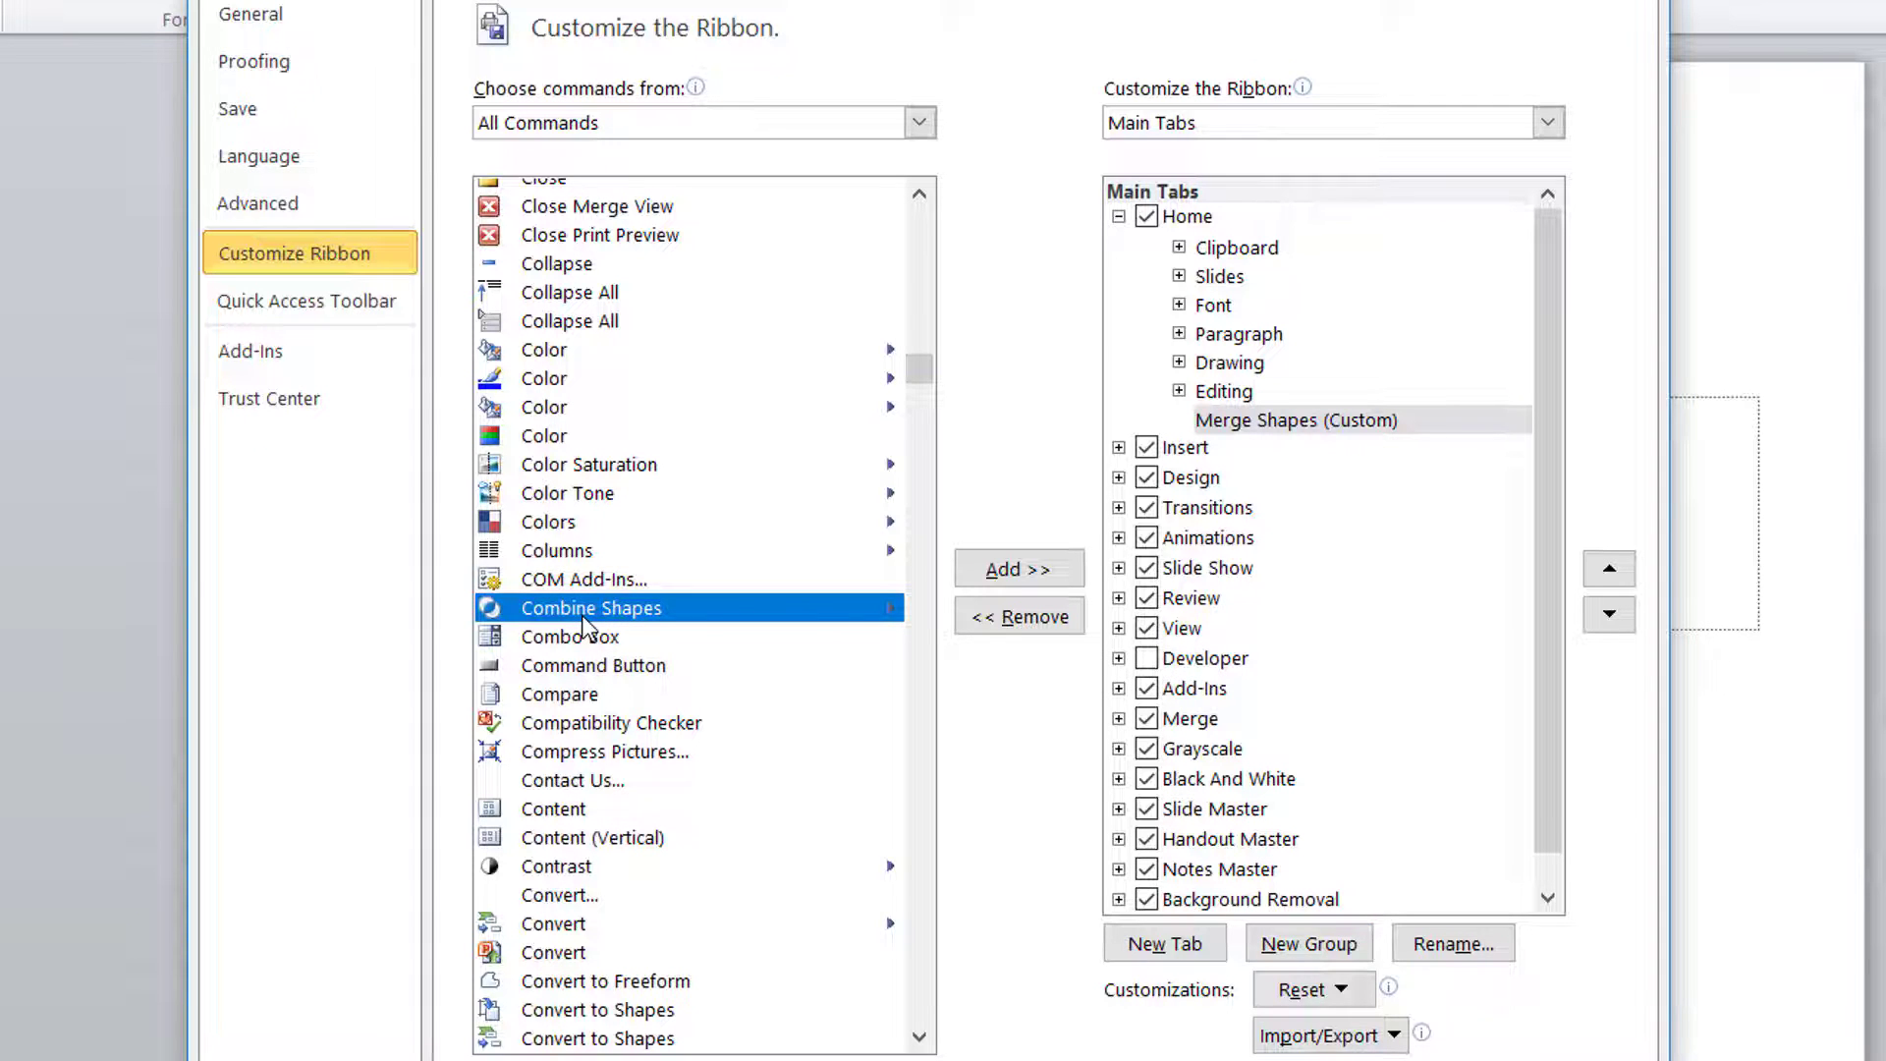
pyautogui.click(1028, 571)
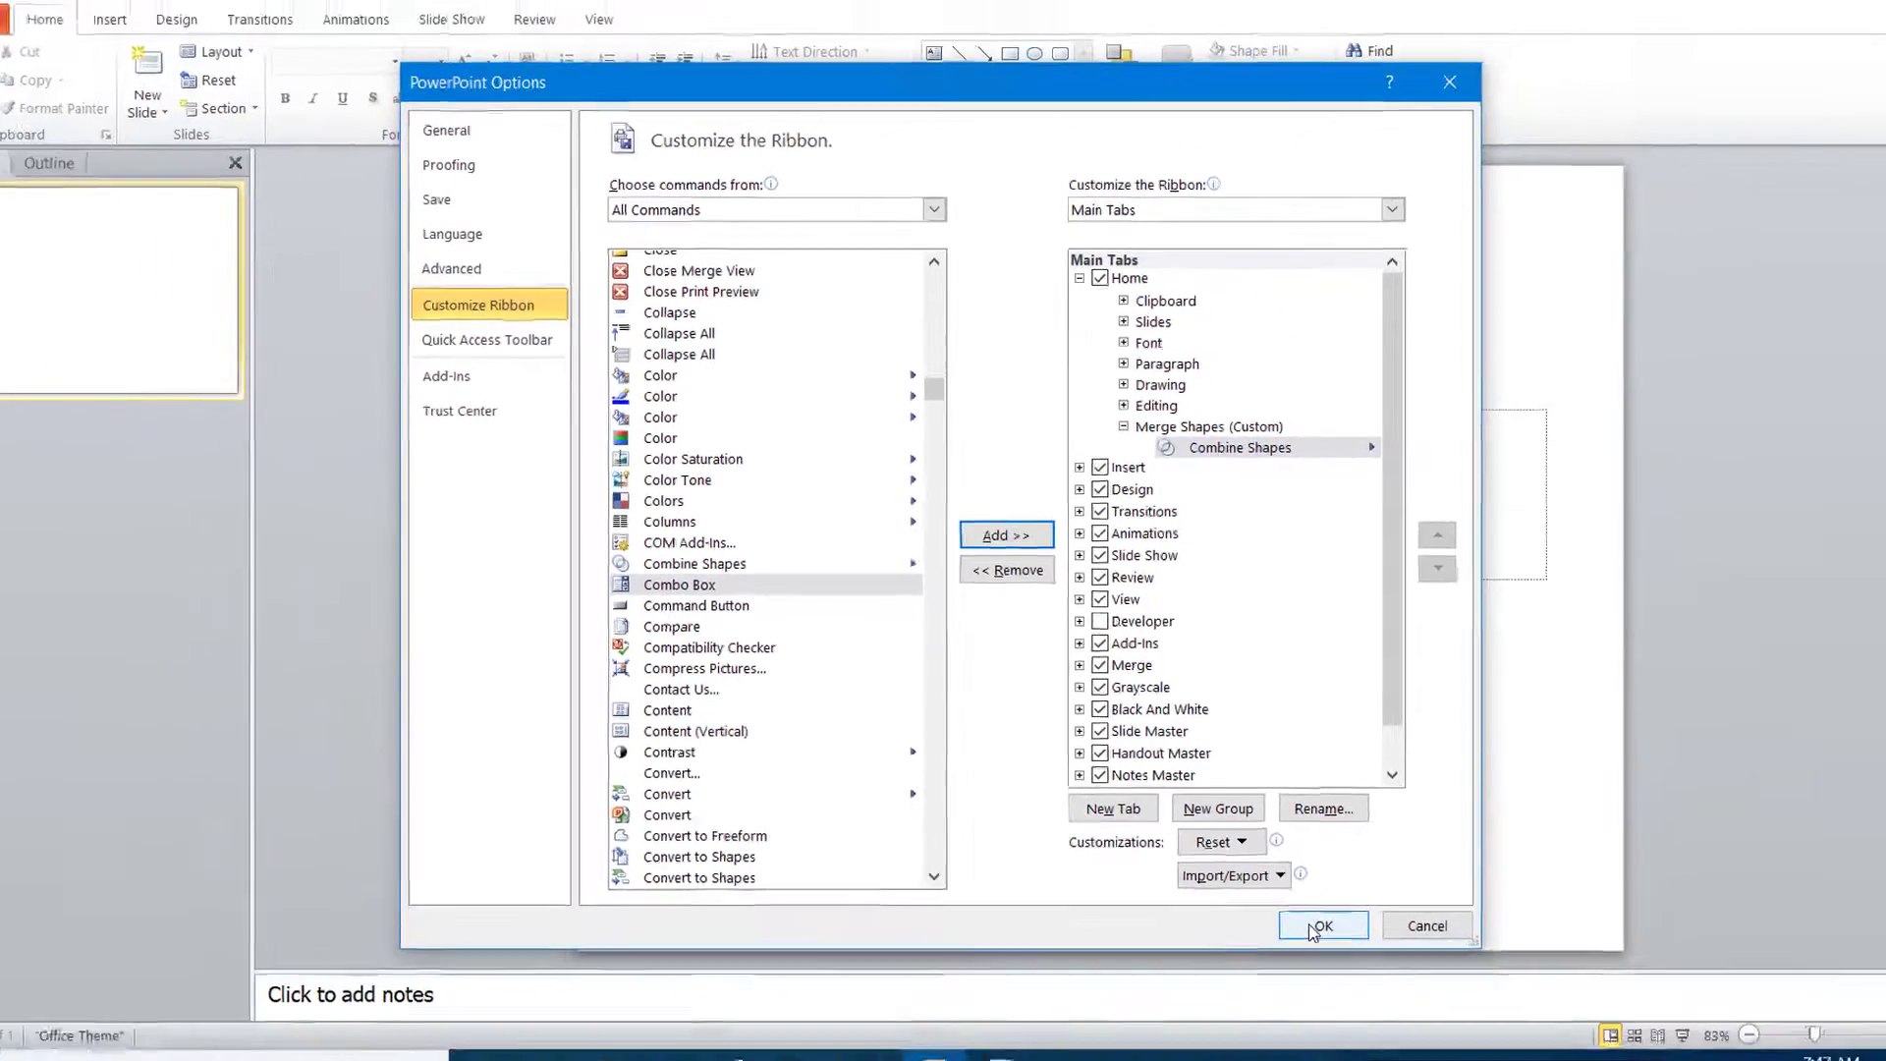
# Apply the ribbon changes and draw a blue circle with the Oval shape.
pyautogui.click(1316, 926)
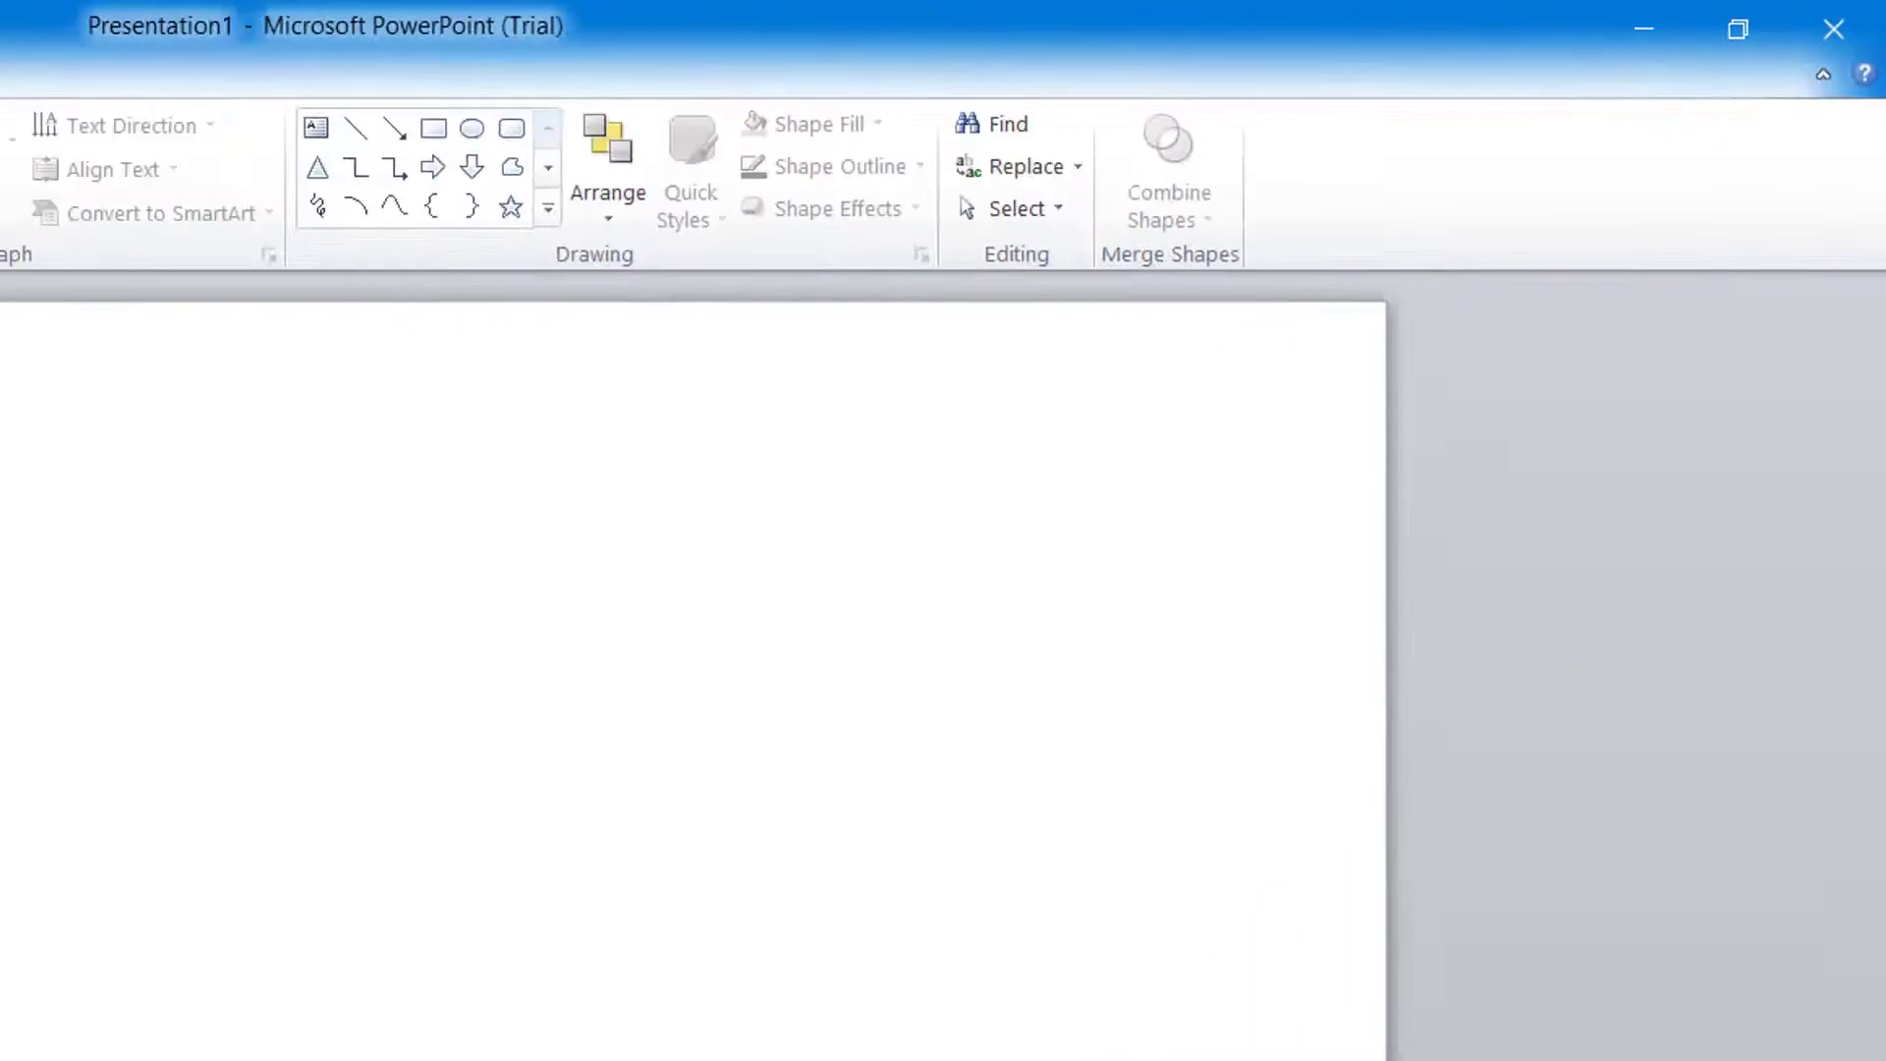
pyautogui.click(163, 49)
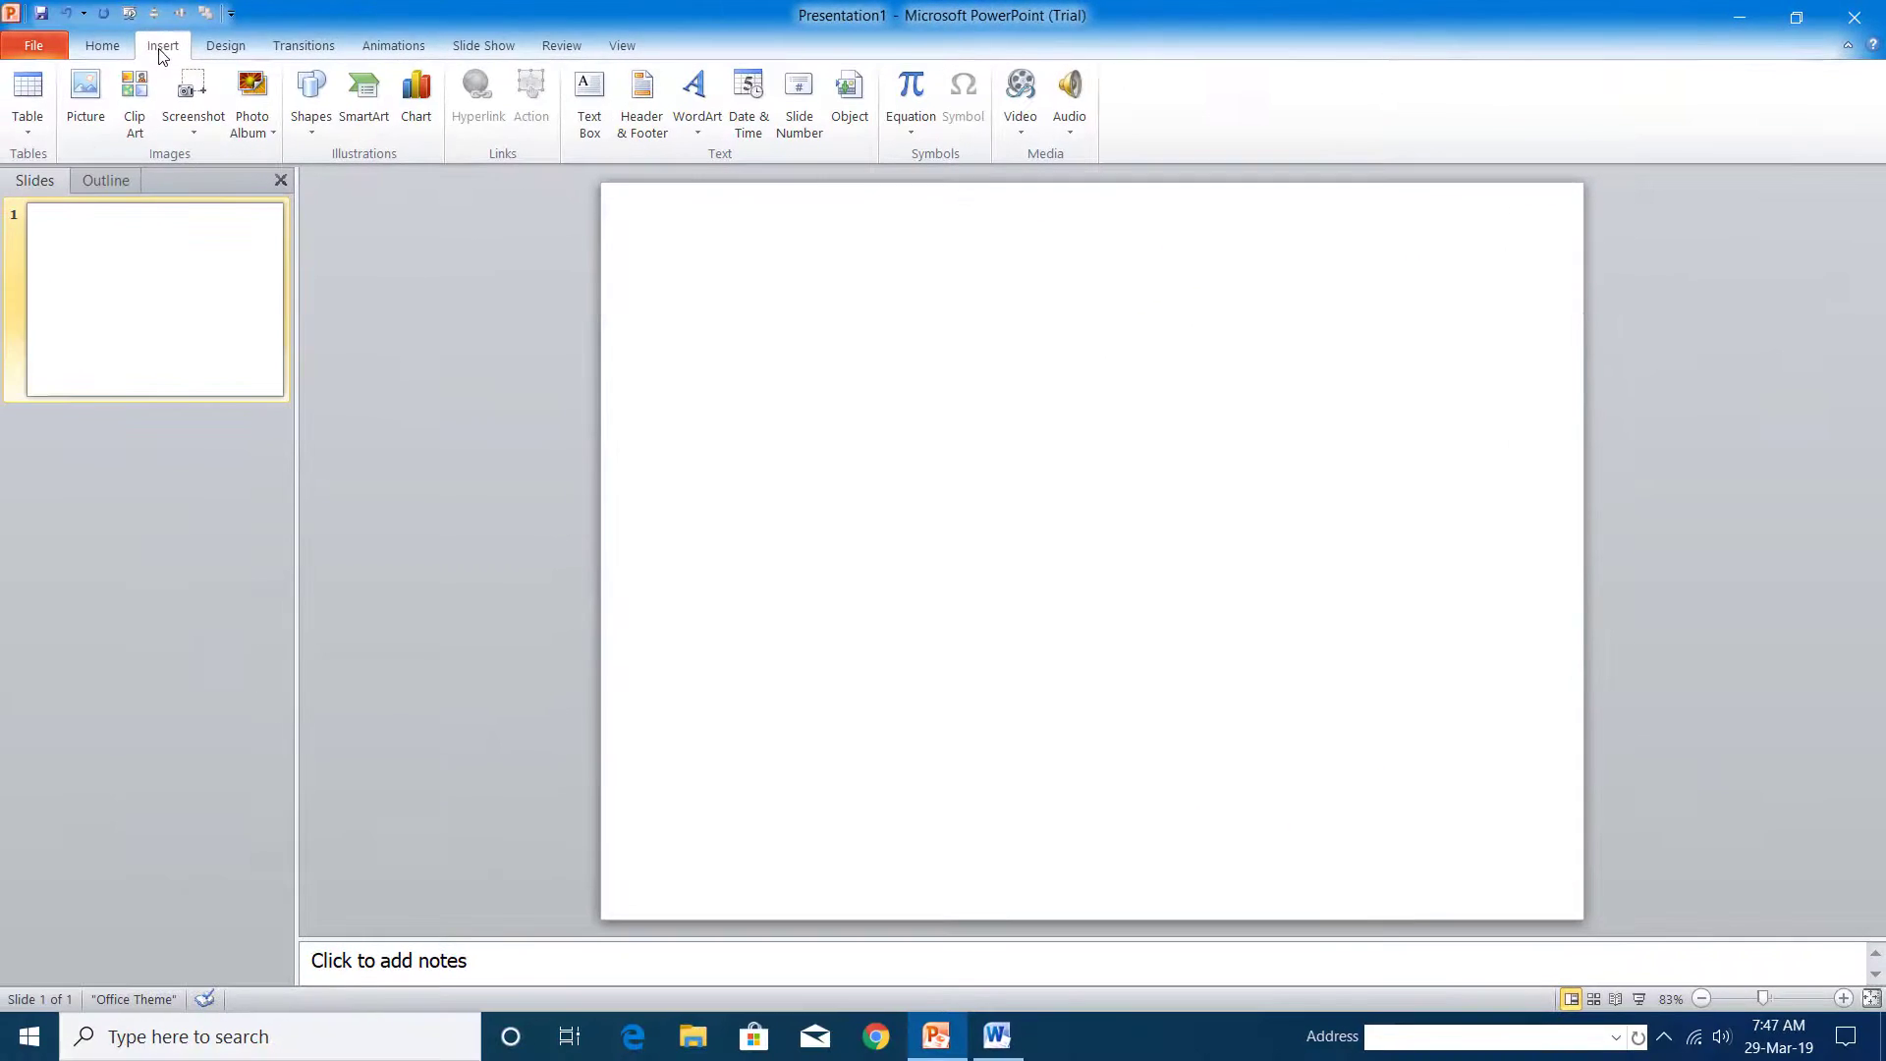
pyautogui.click(311, 98)
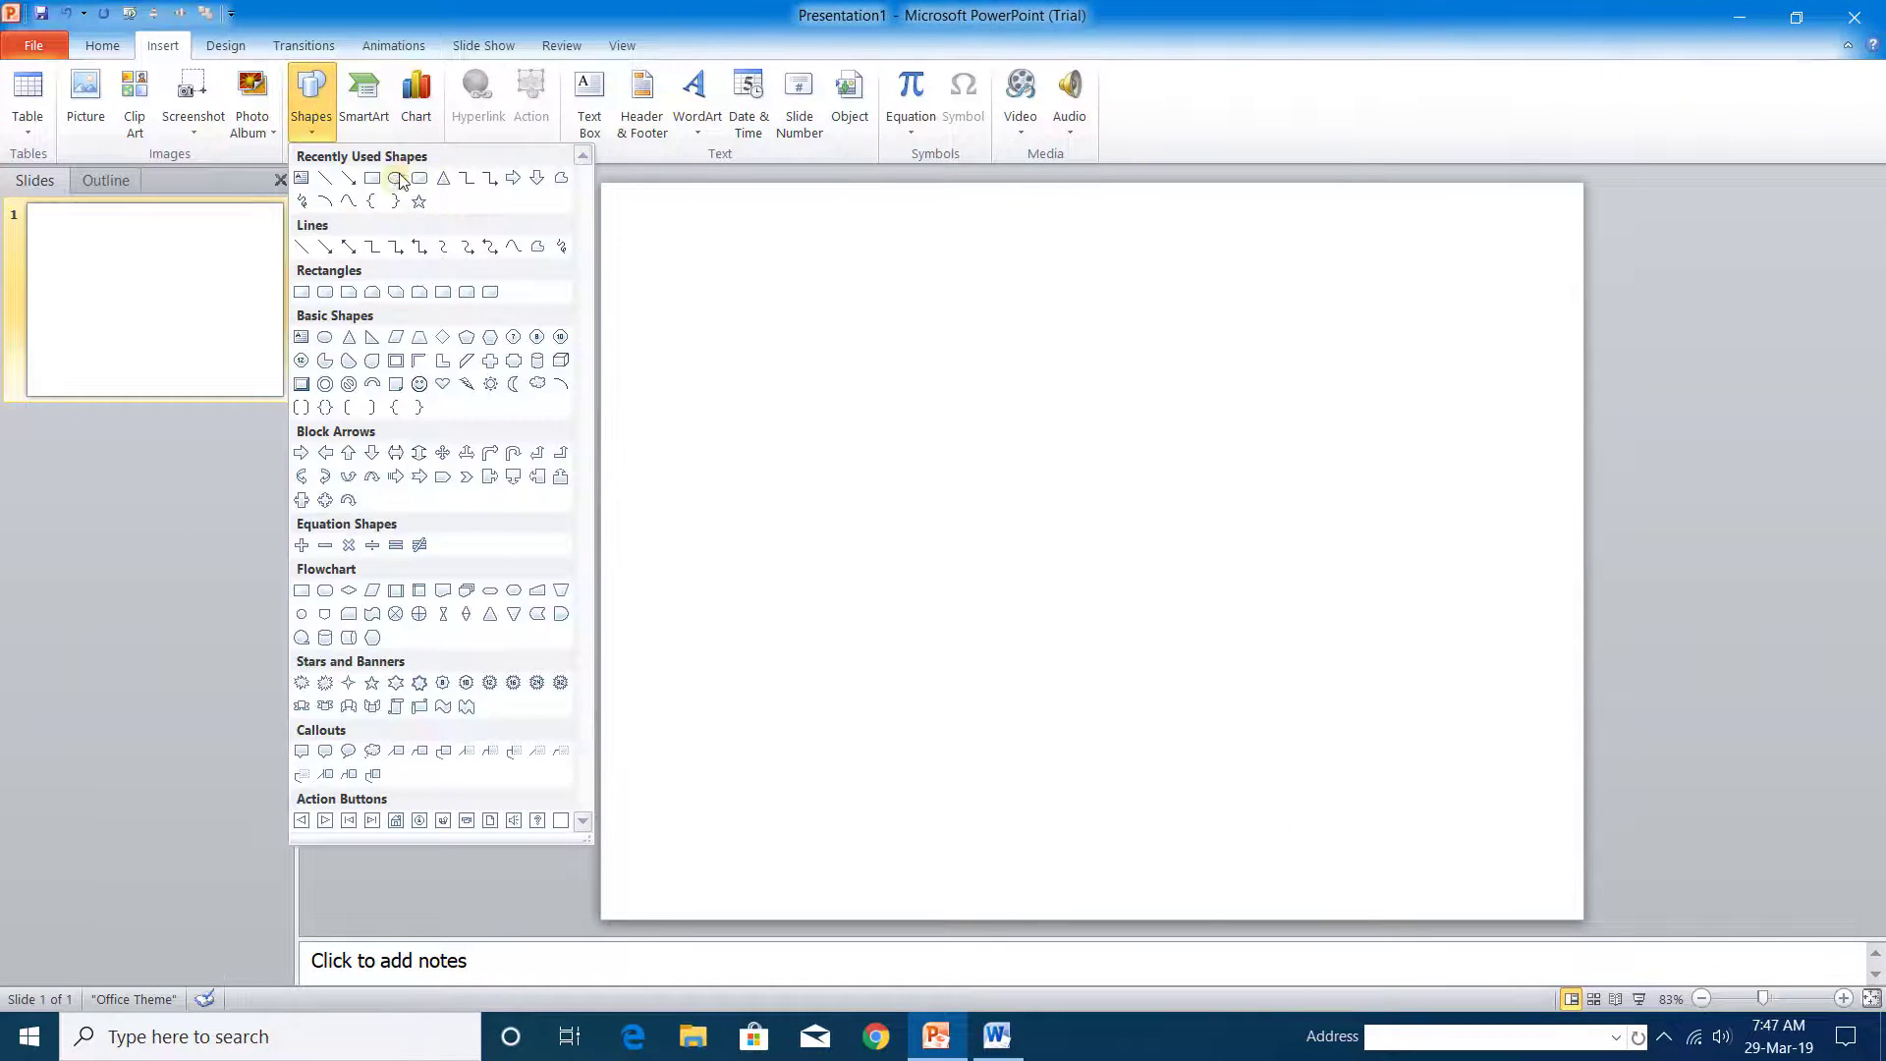
pyautogui.click(395, 178)
pyautogui.click(884, 473)
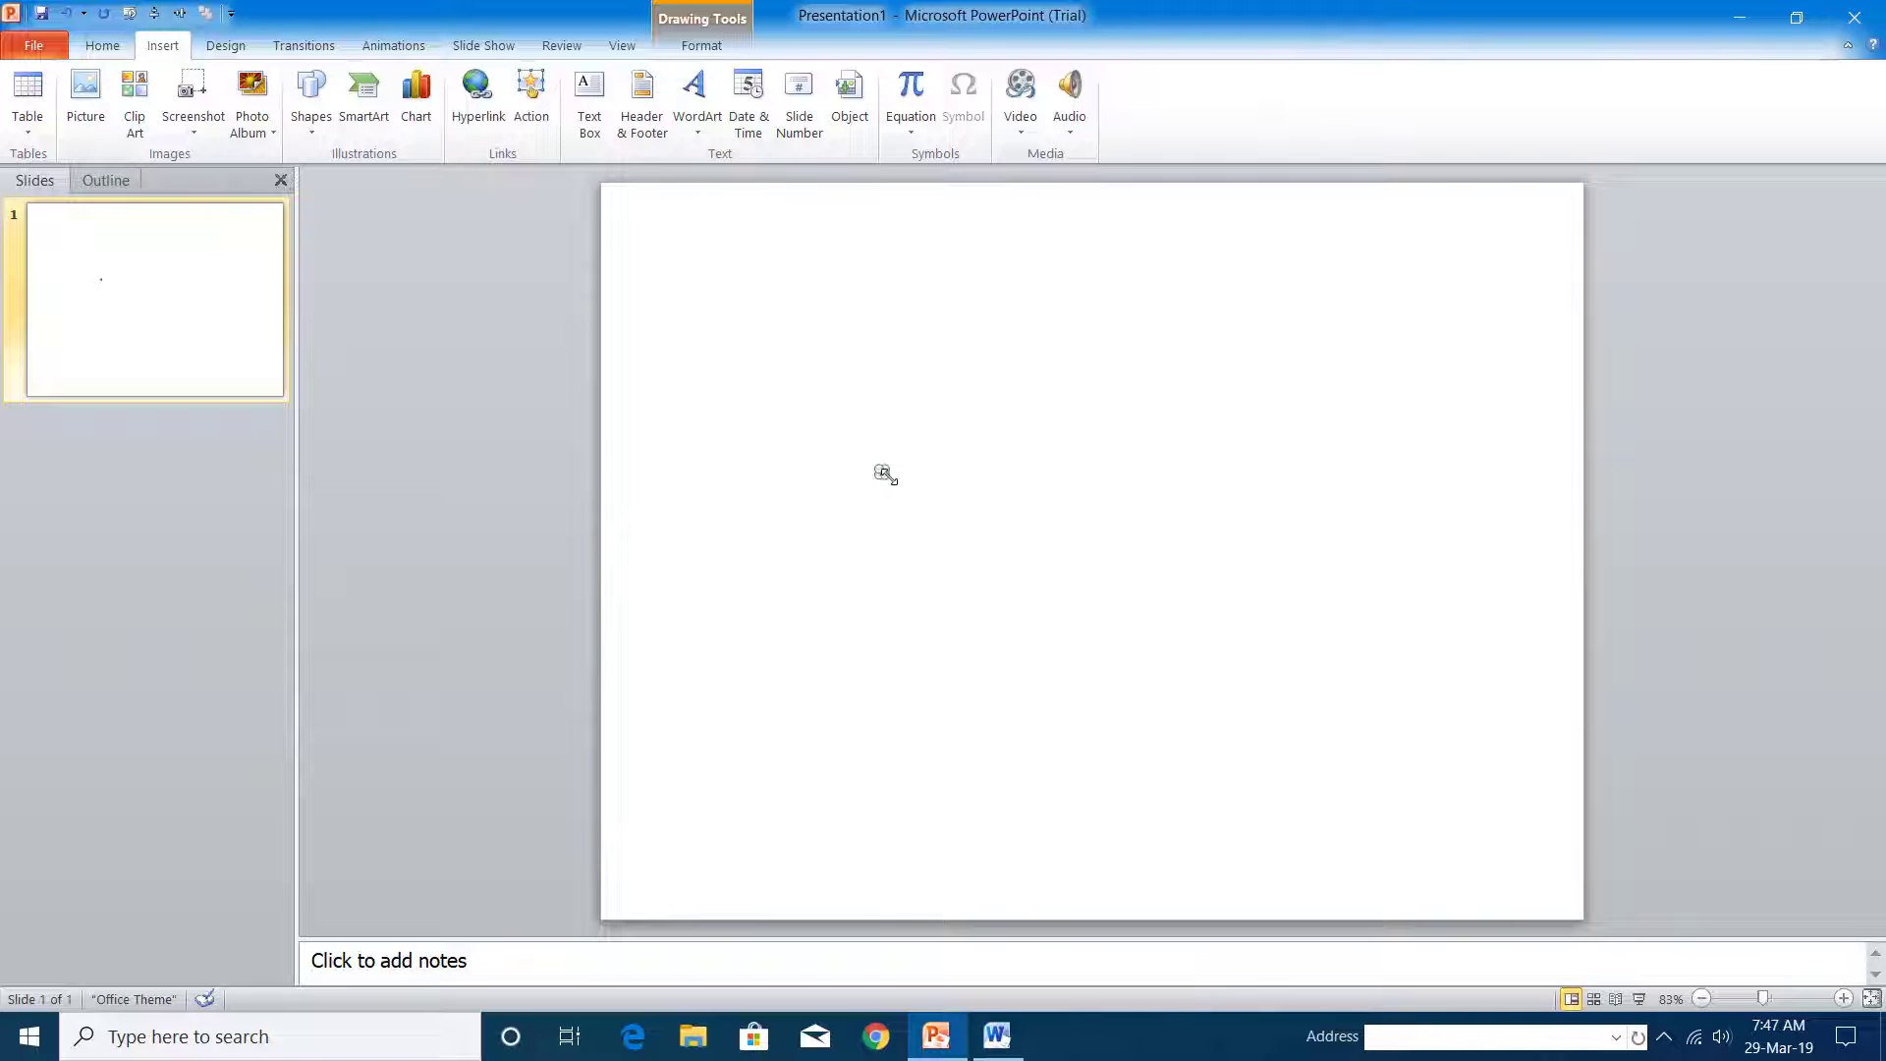
pyautogui.moveTo(884, 474); pyautogui.dragTo(985, 573)
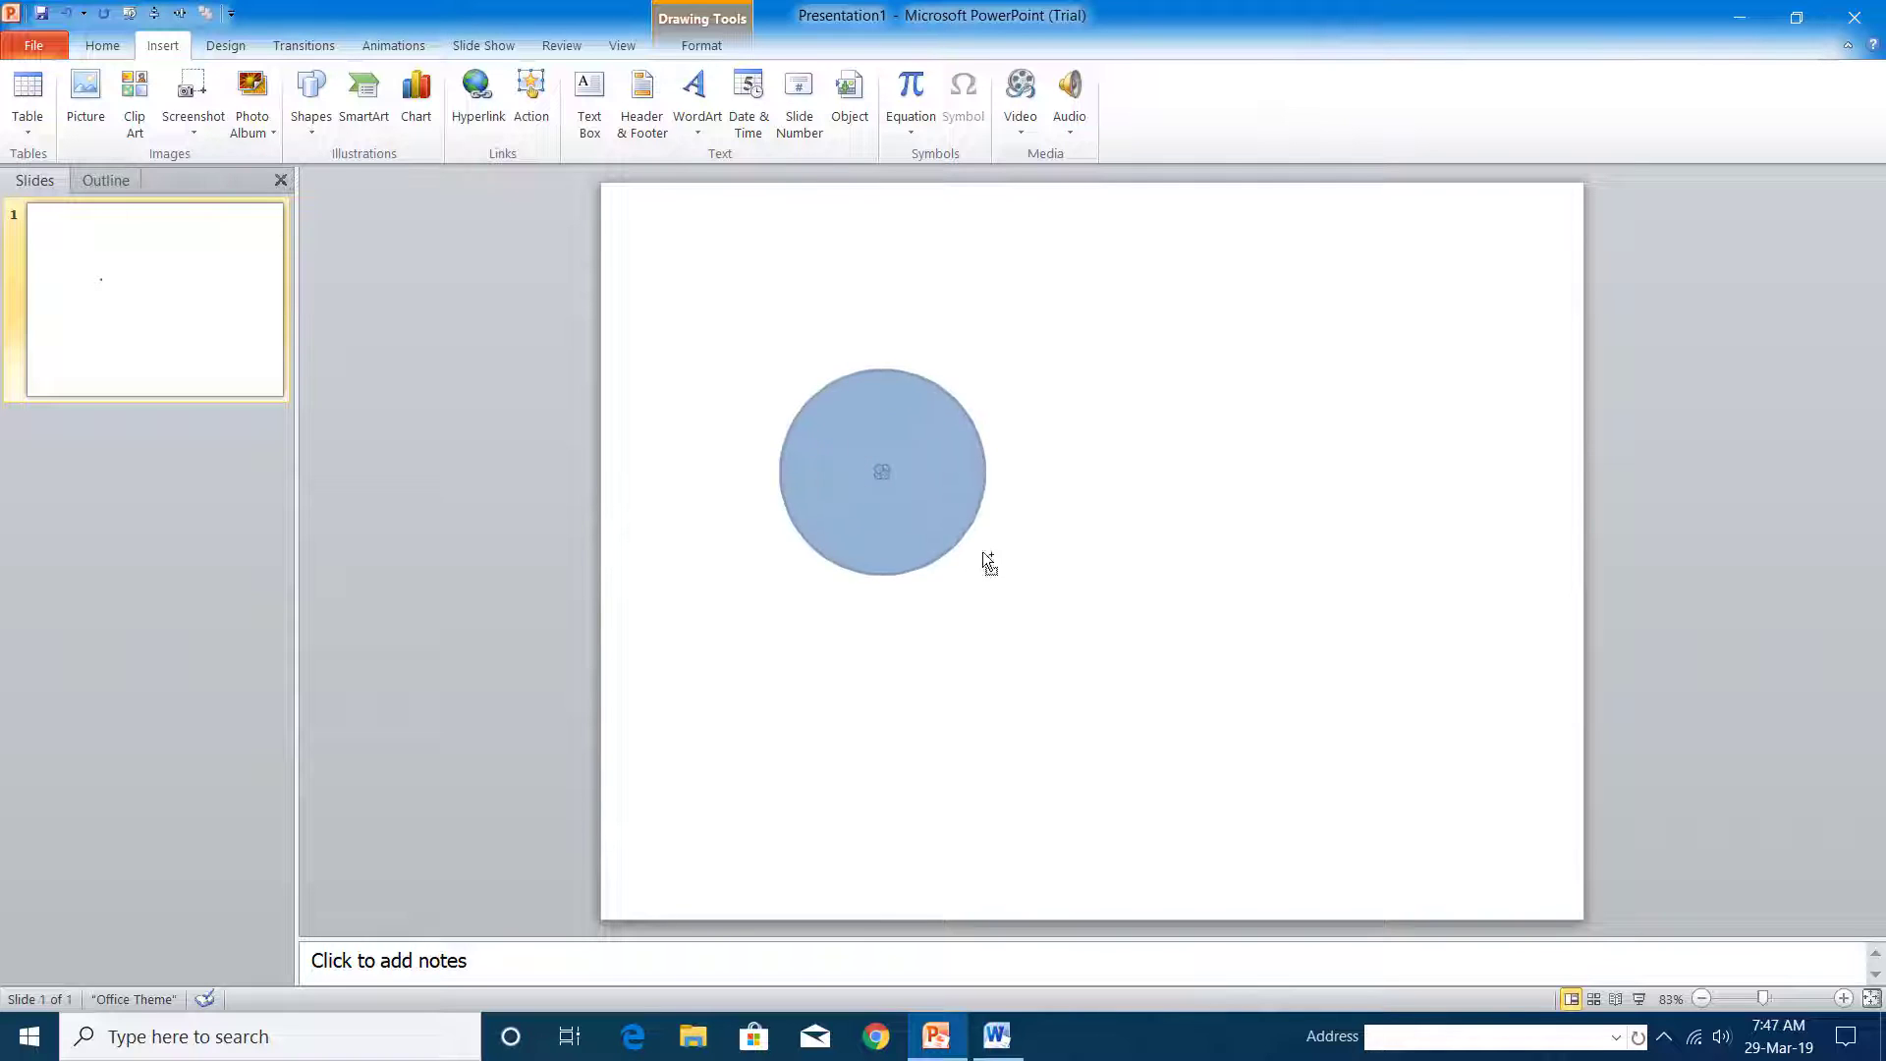
# Duplicate the circle overlapping to the right and select both circles on the Home tab.
pyautogui.keyDown('ctrl'); pyautogui.moveTo(873, 478); pyautogui.dragTo(994, 478); pyautogui.keyUp('ctrl')
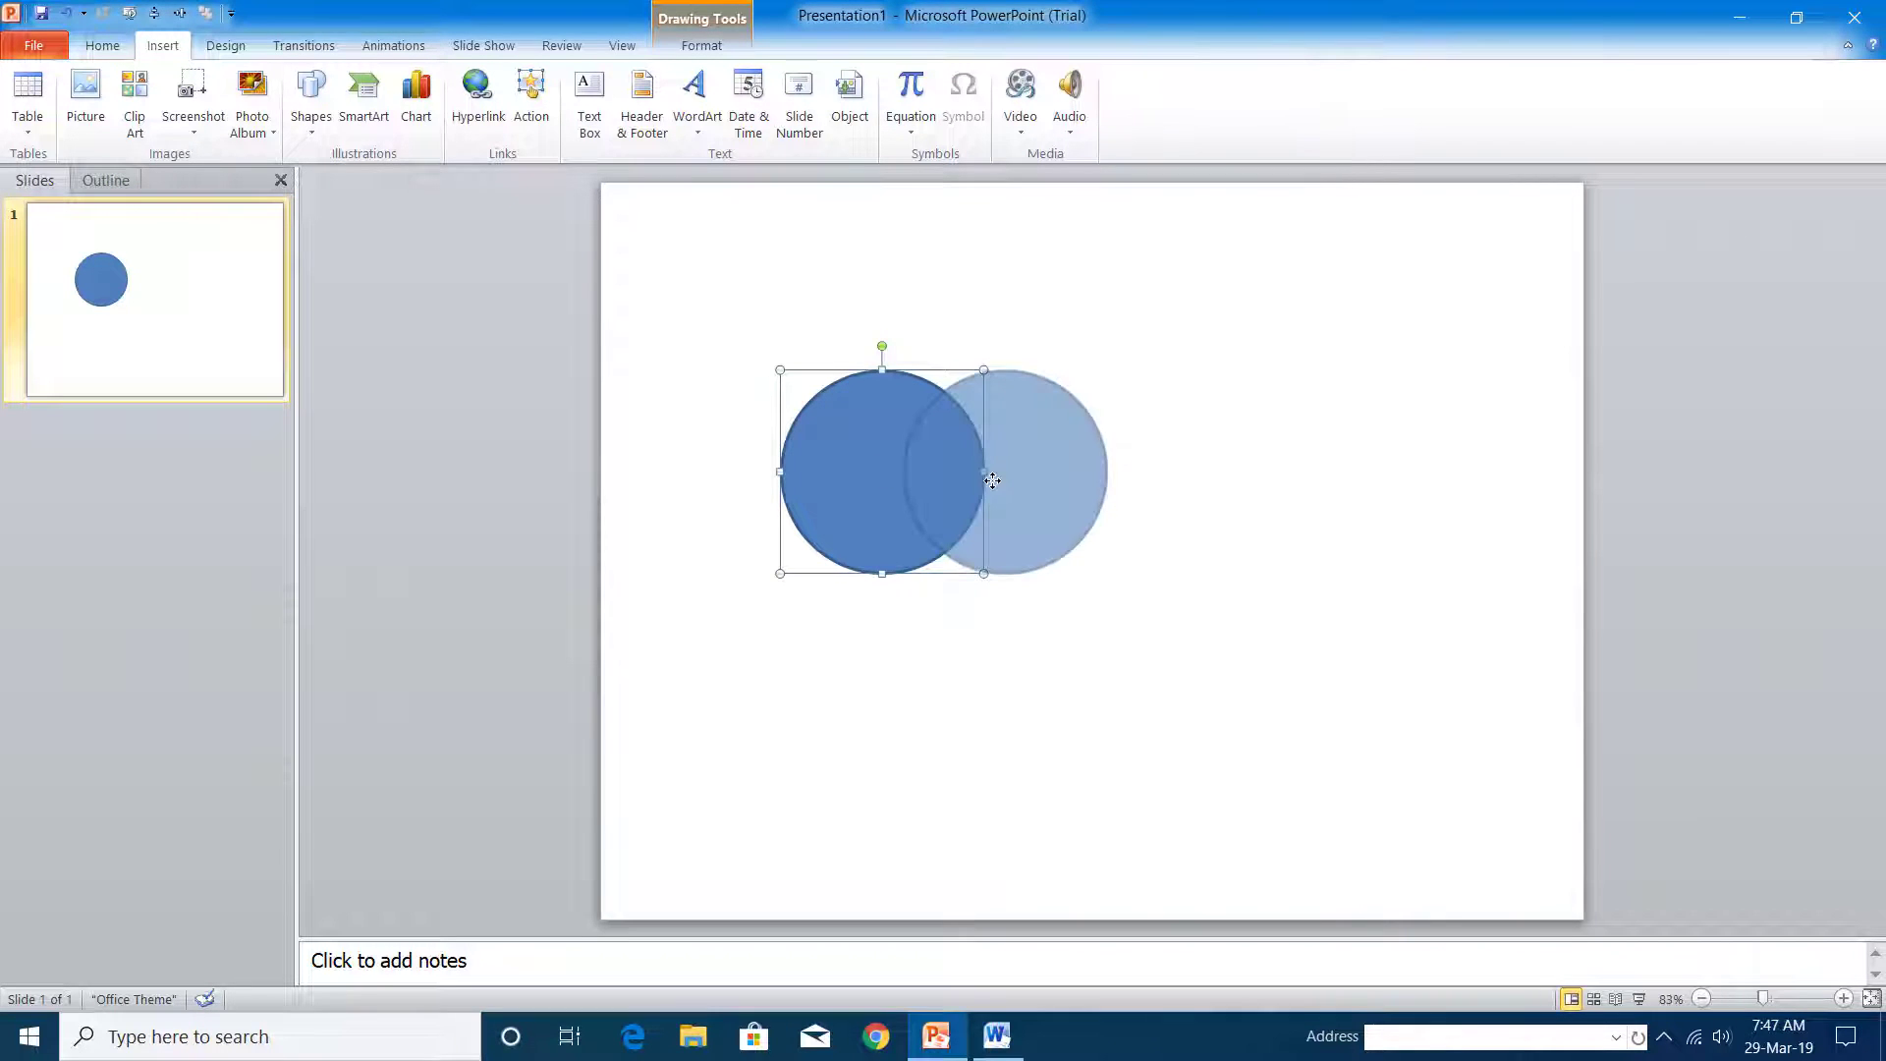
pyautogui.click(844, 479)
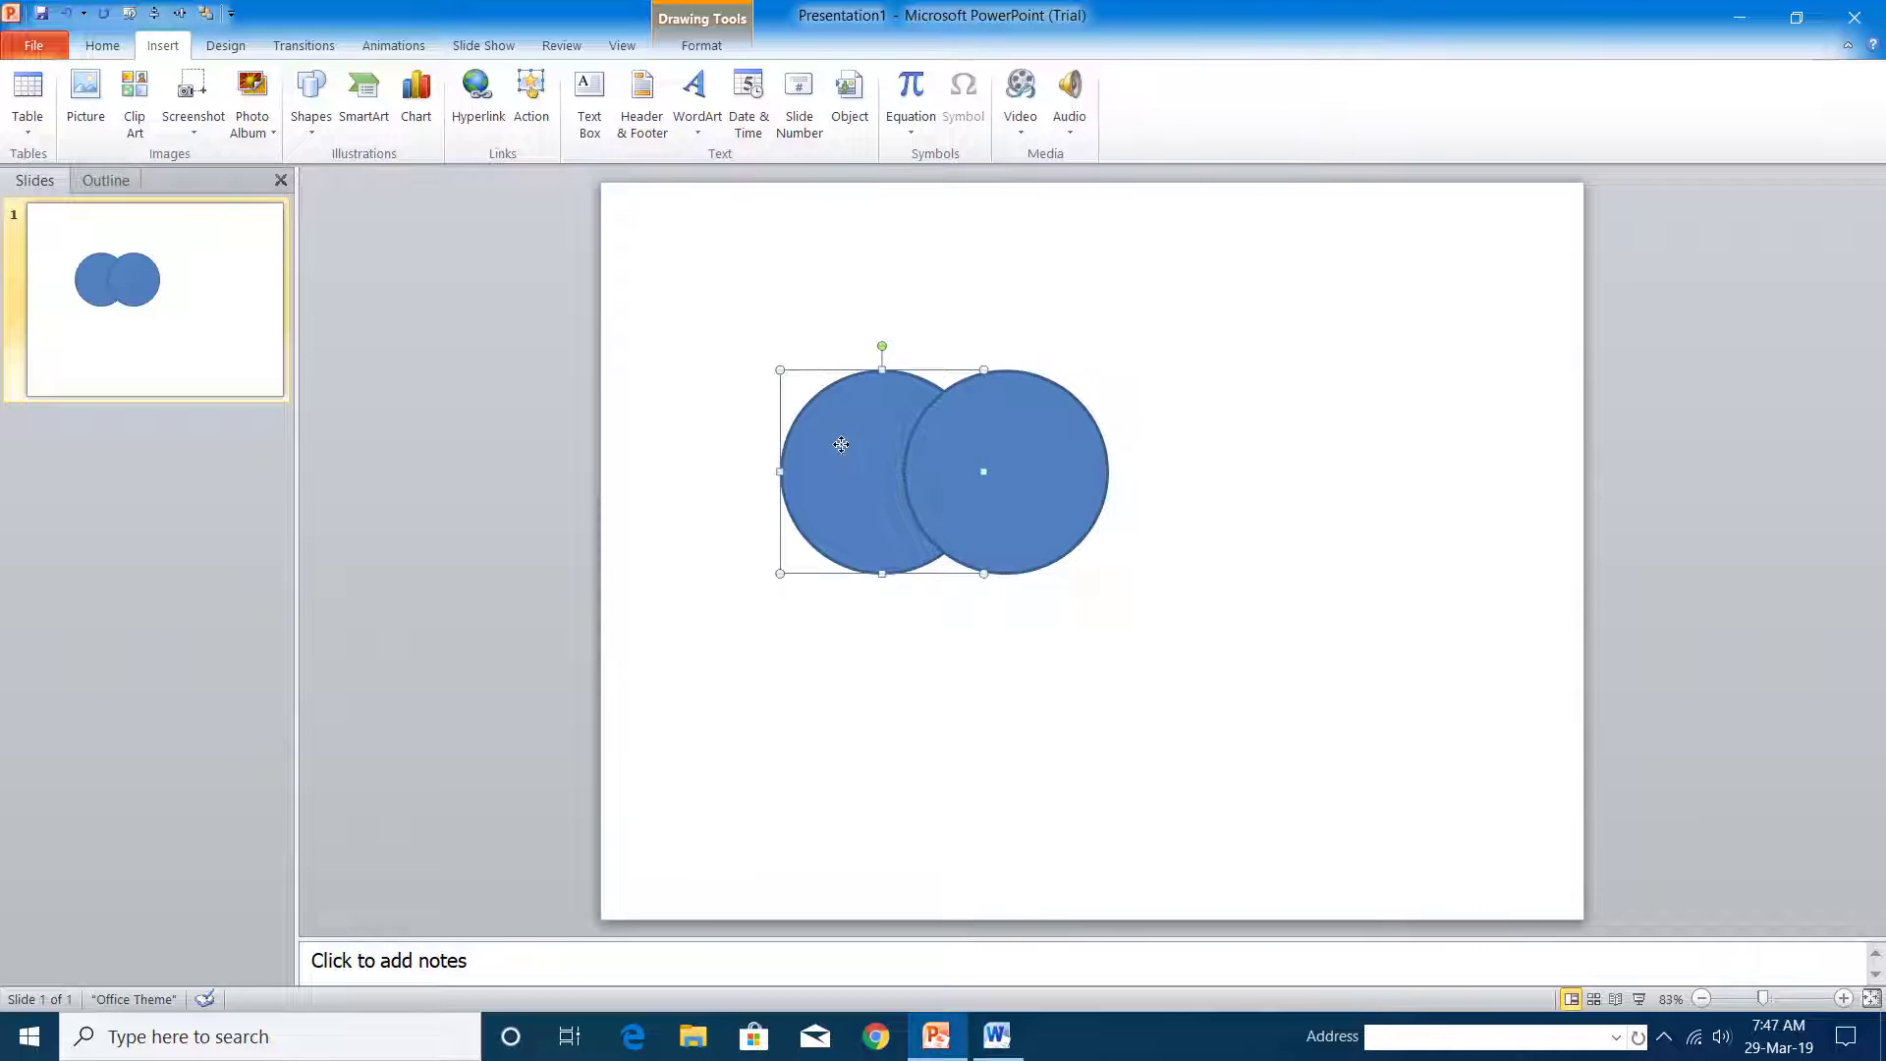
pyautogui.keyDown('shift'); pyautogui.click(1056, 439); pyautogui.keyUp('shift')
pyautogui.click(101, 47)
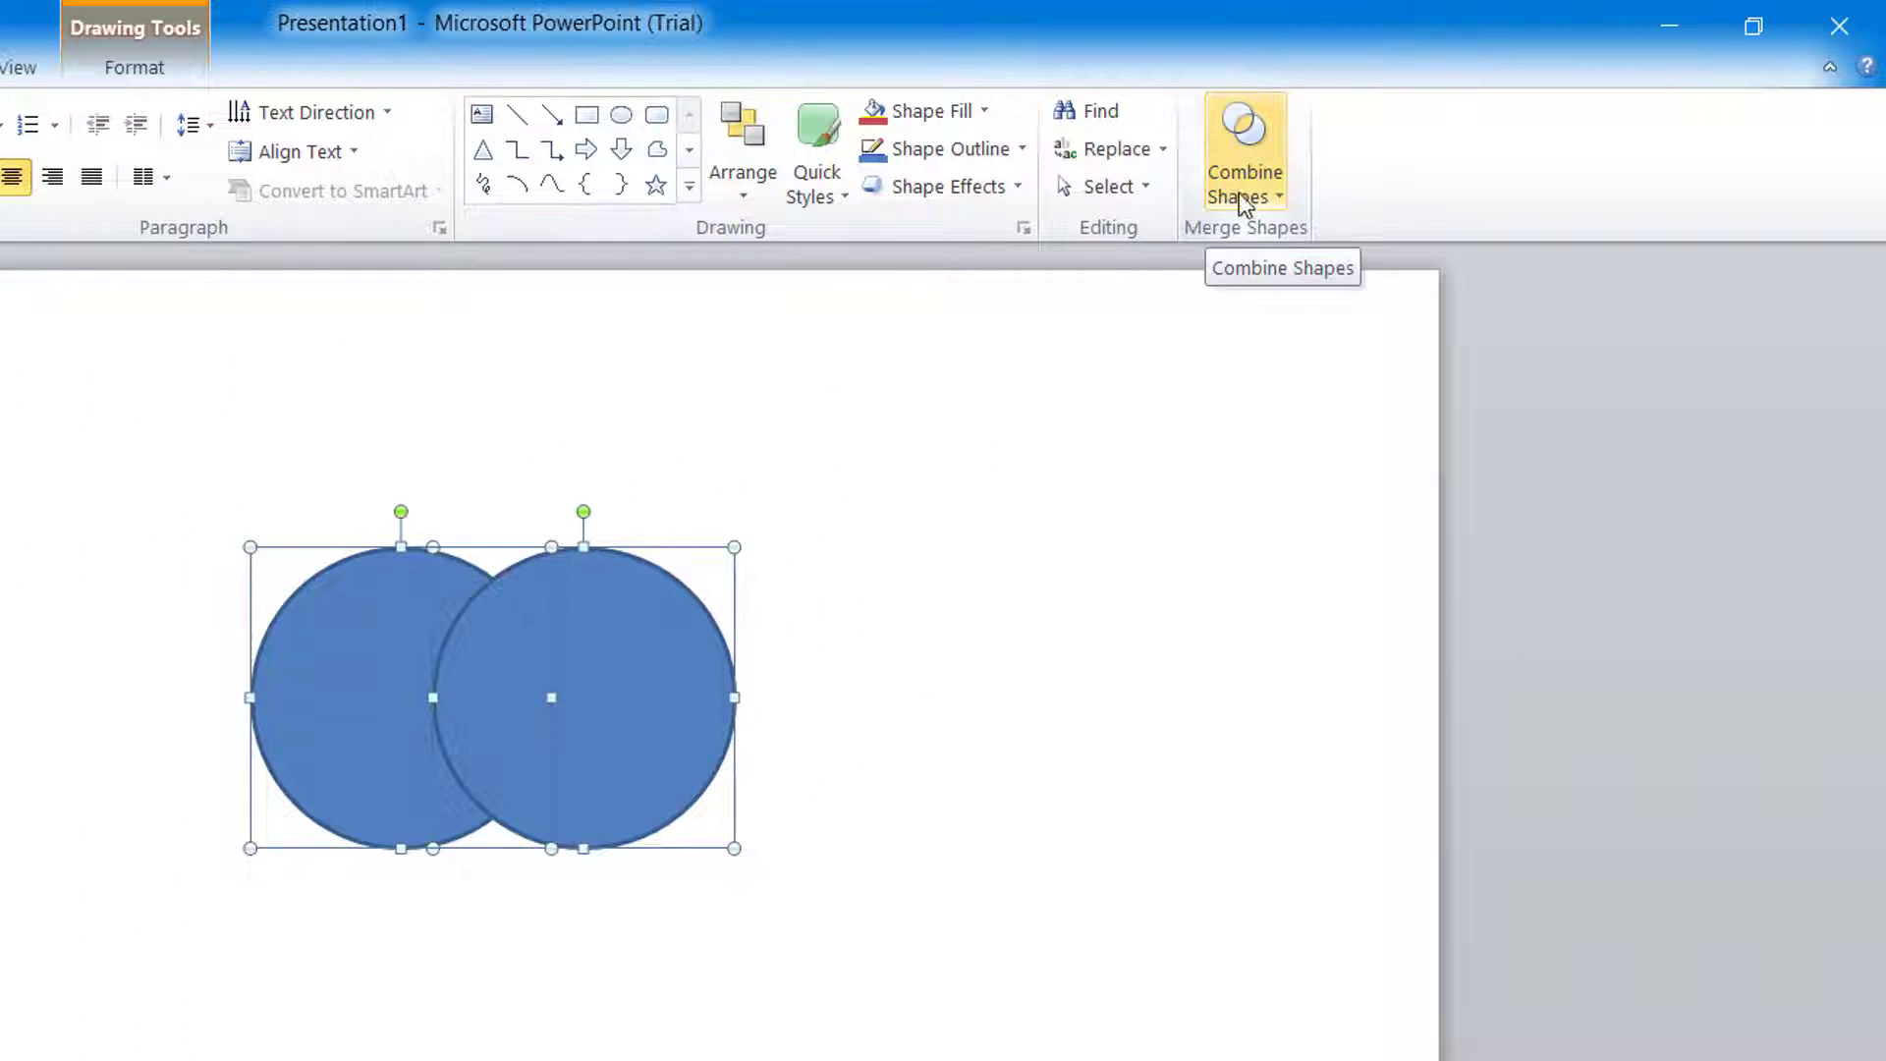
pyautogui.click(1245, 193)
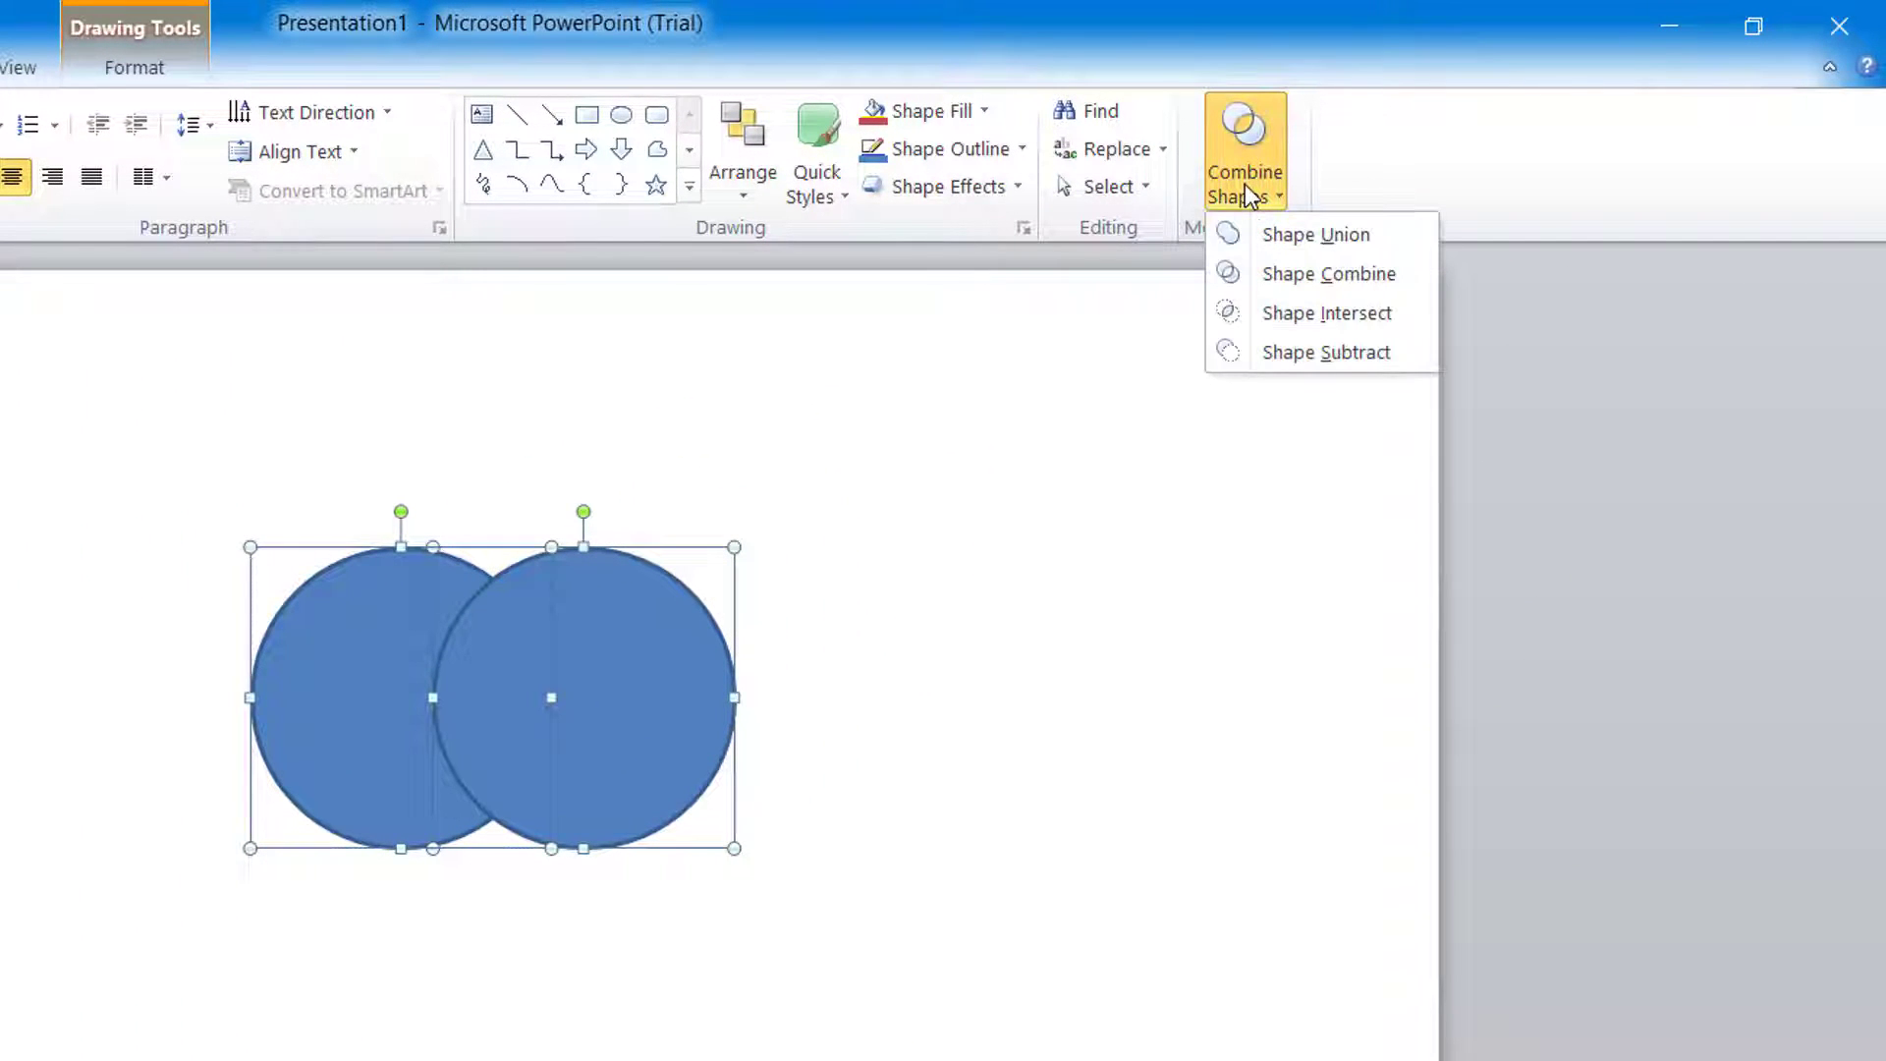
pyautogui.click(1265, 239)
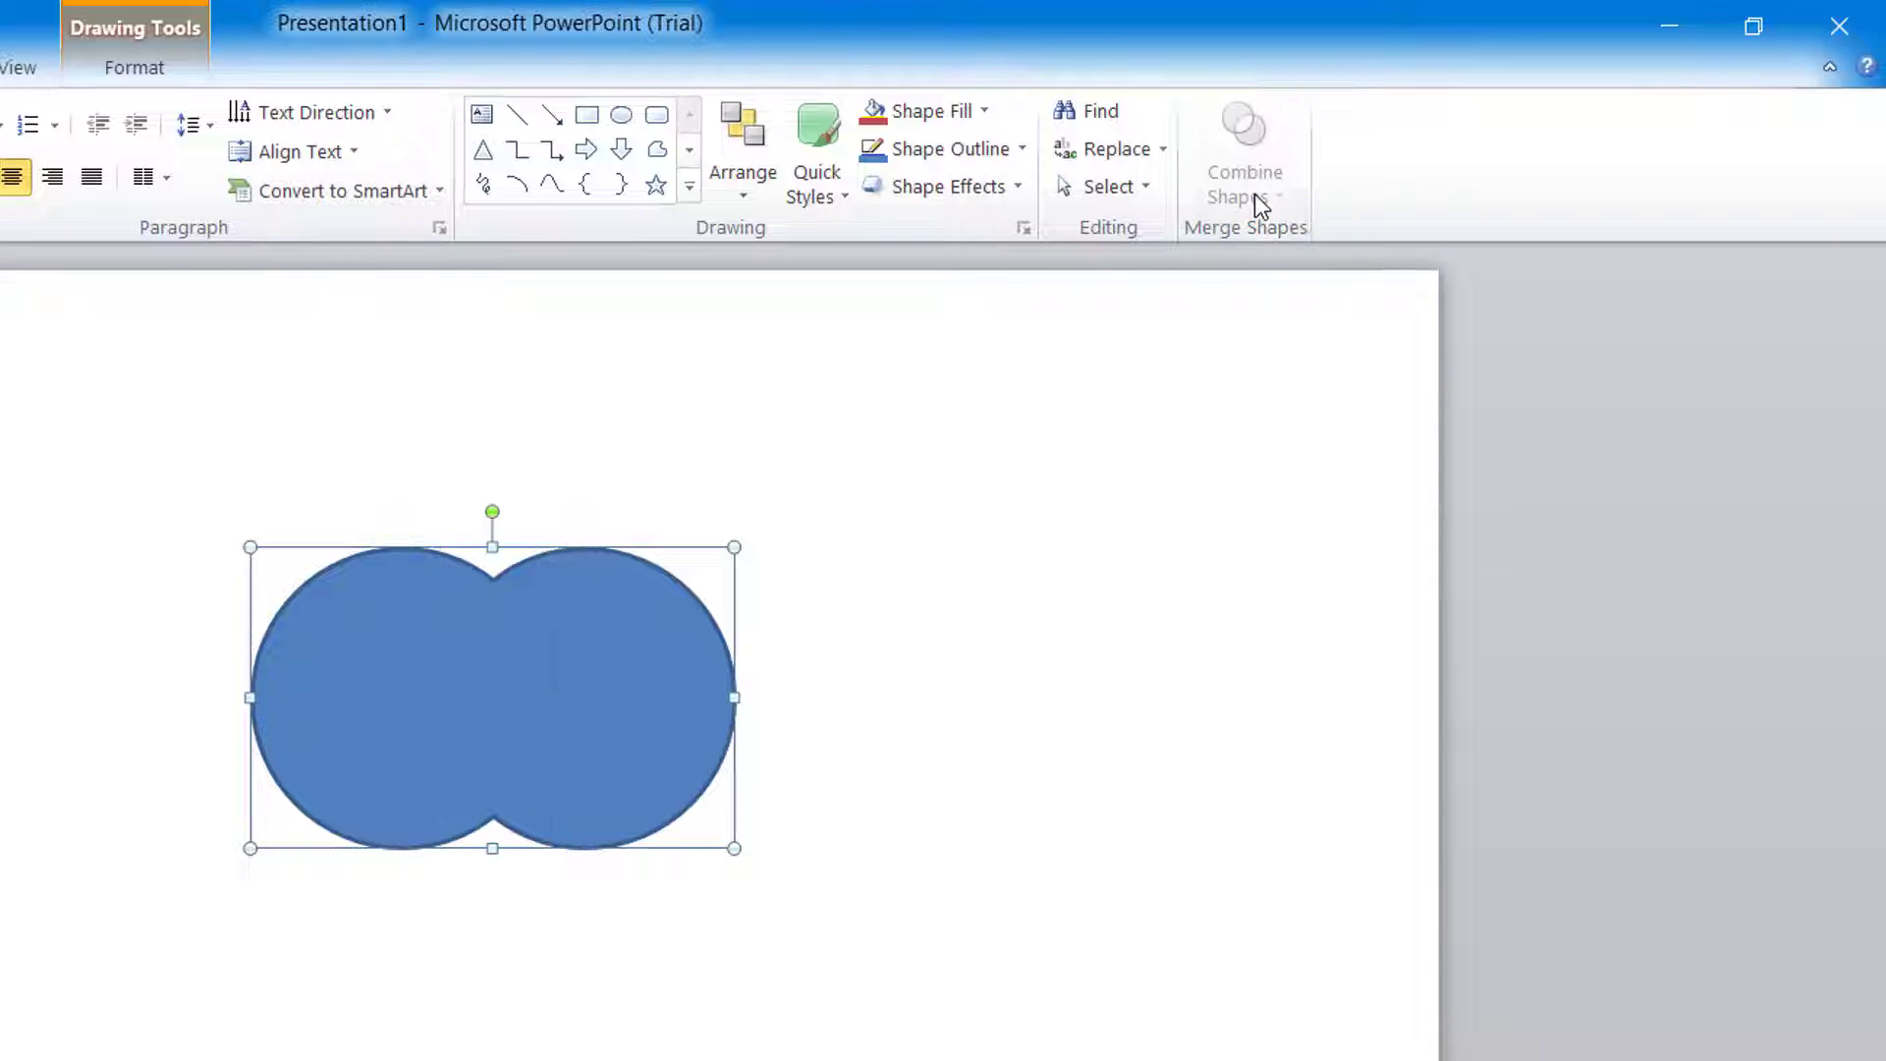
pyautogui.hotkey('ctrl', 'z')
pyautogui.click(1255, 180)
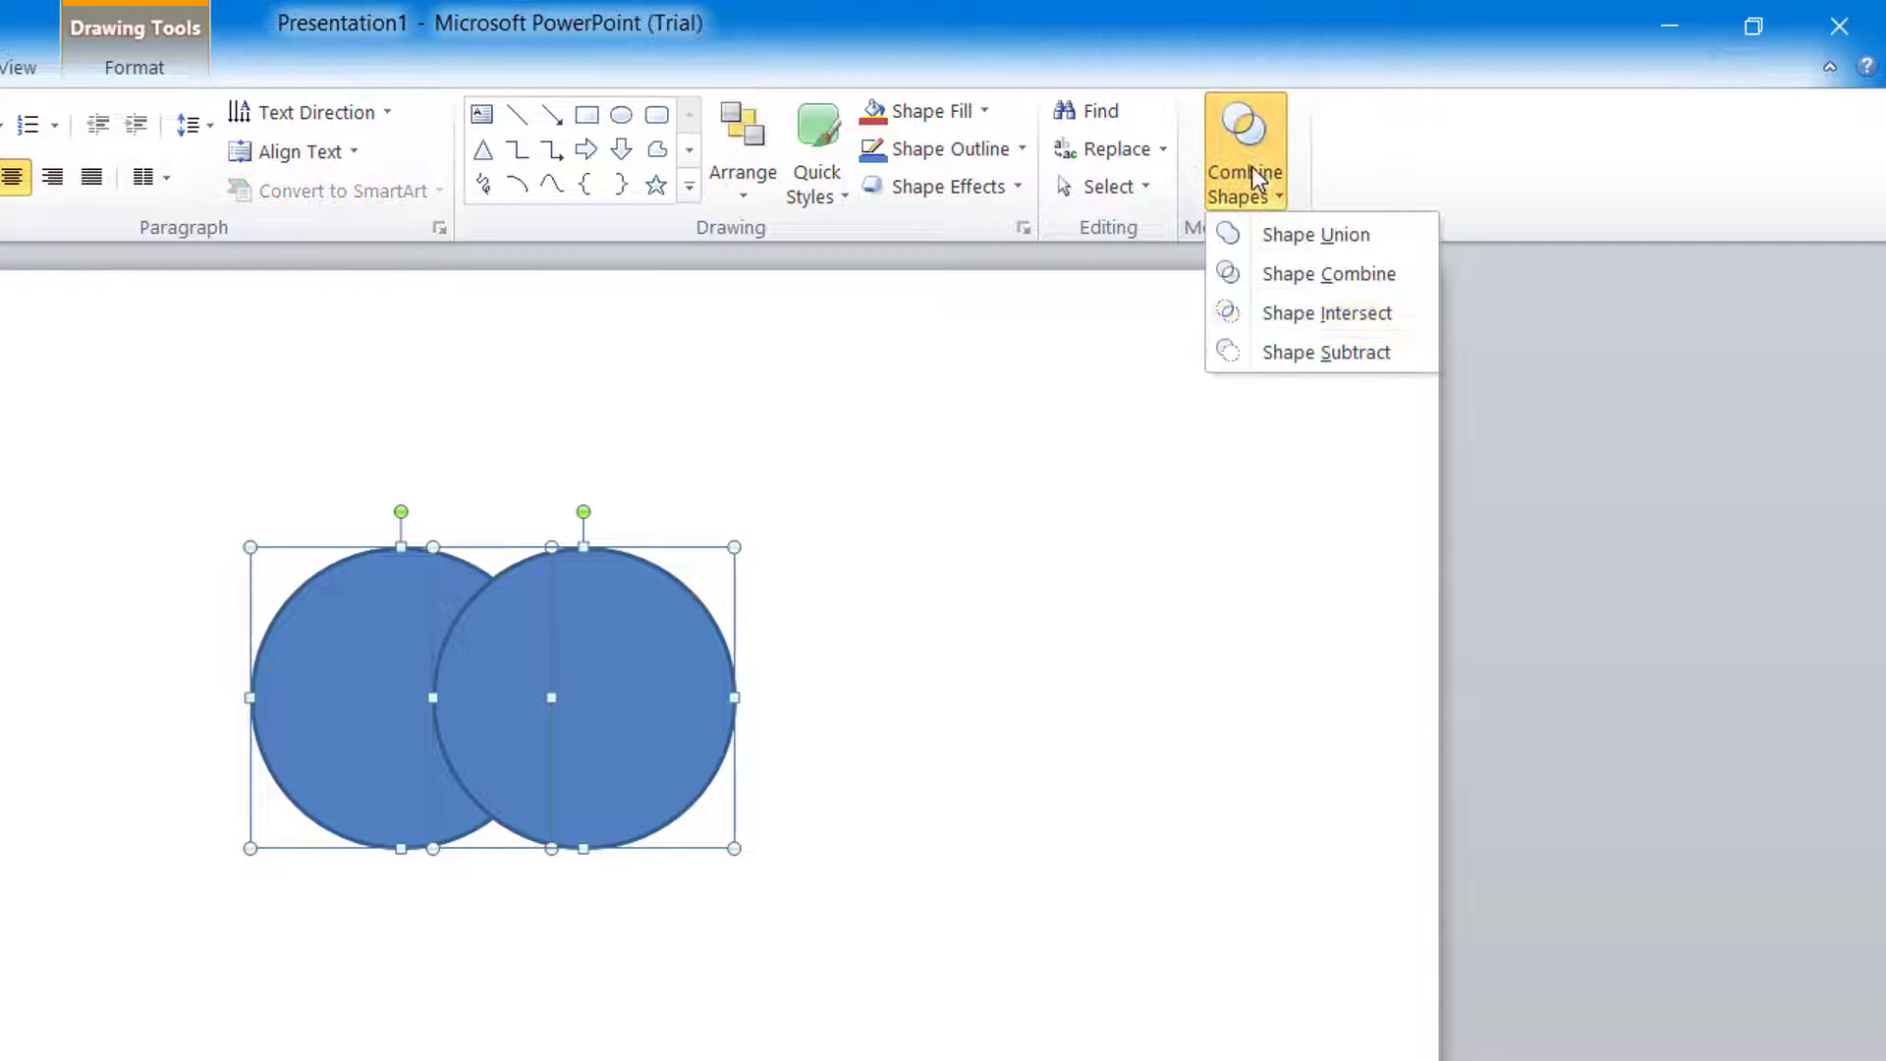
pyautogui.click(1302, 280)
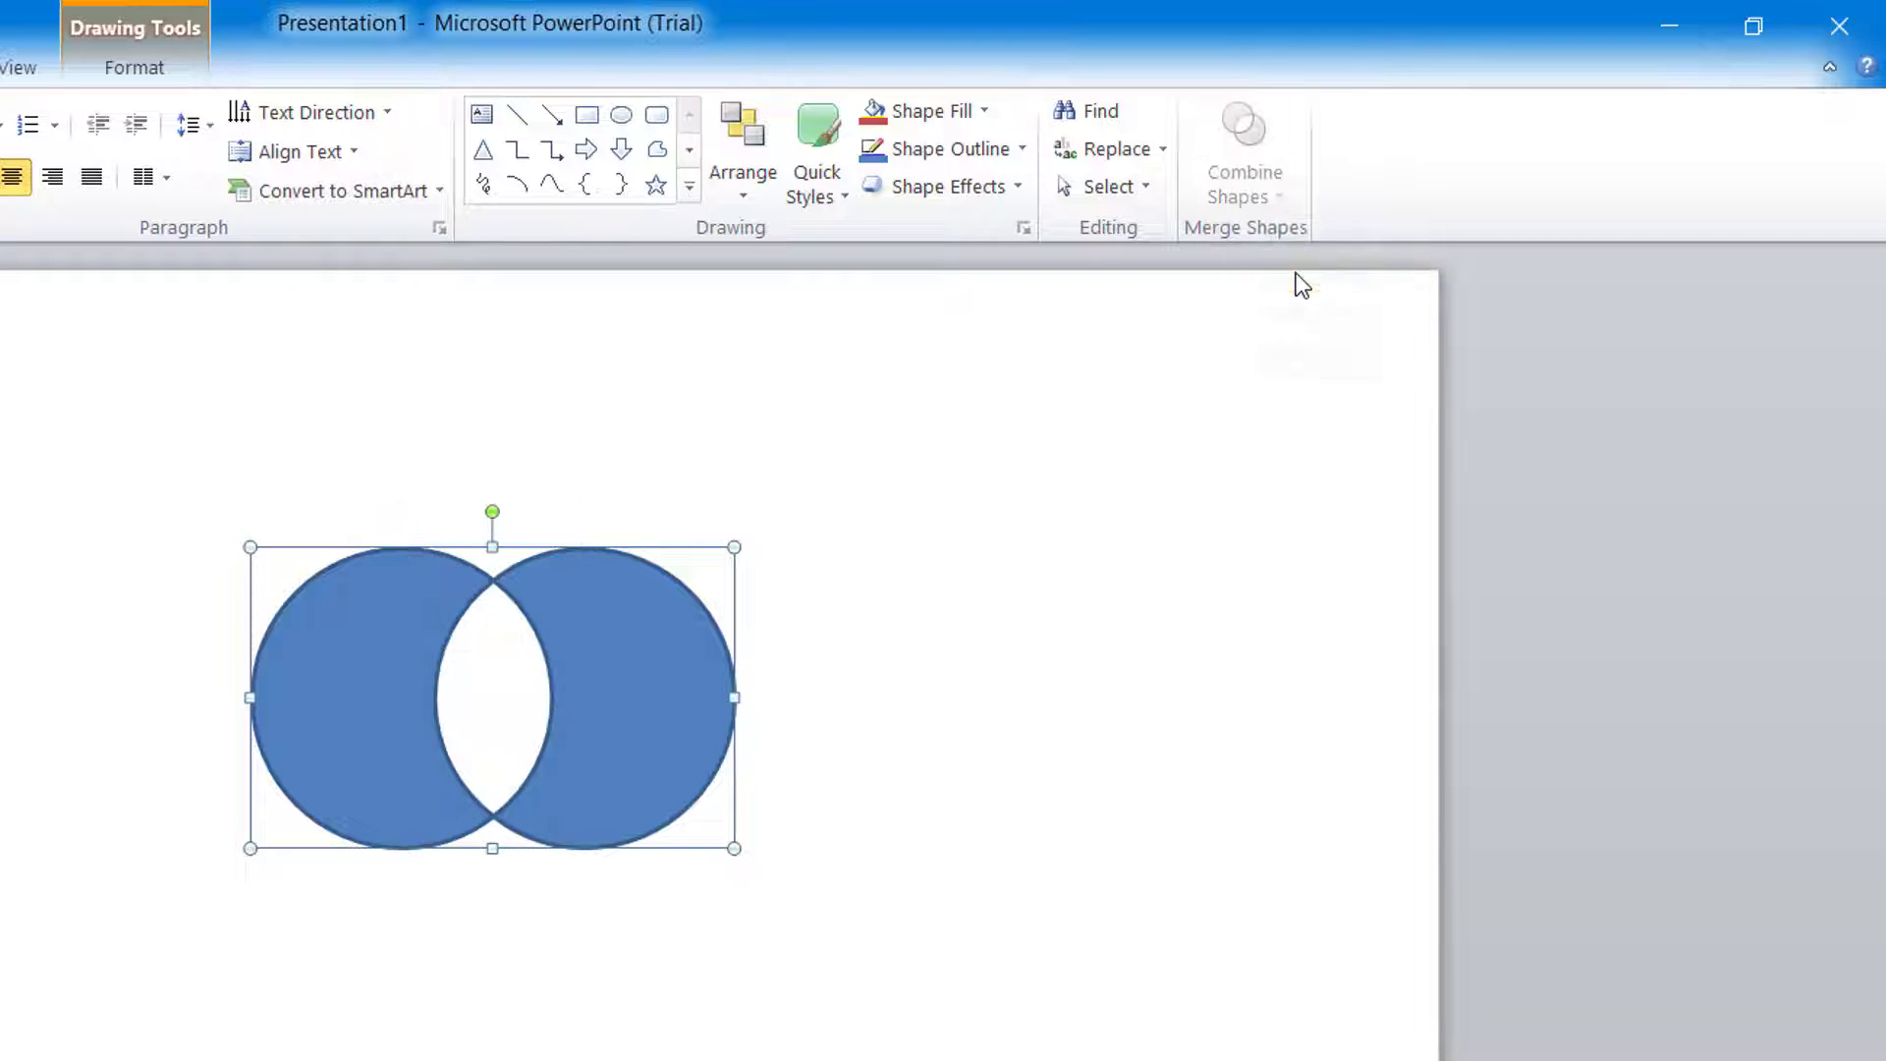
pyautogui.hotkey('ctrl', 'z')
pyautogui.click(1236, 167)
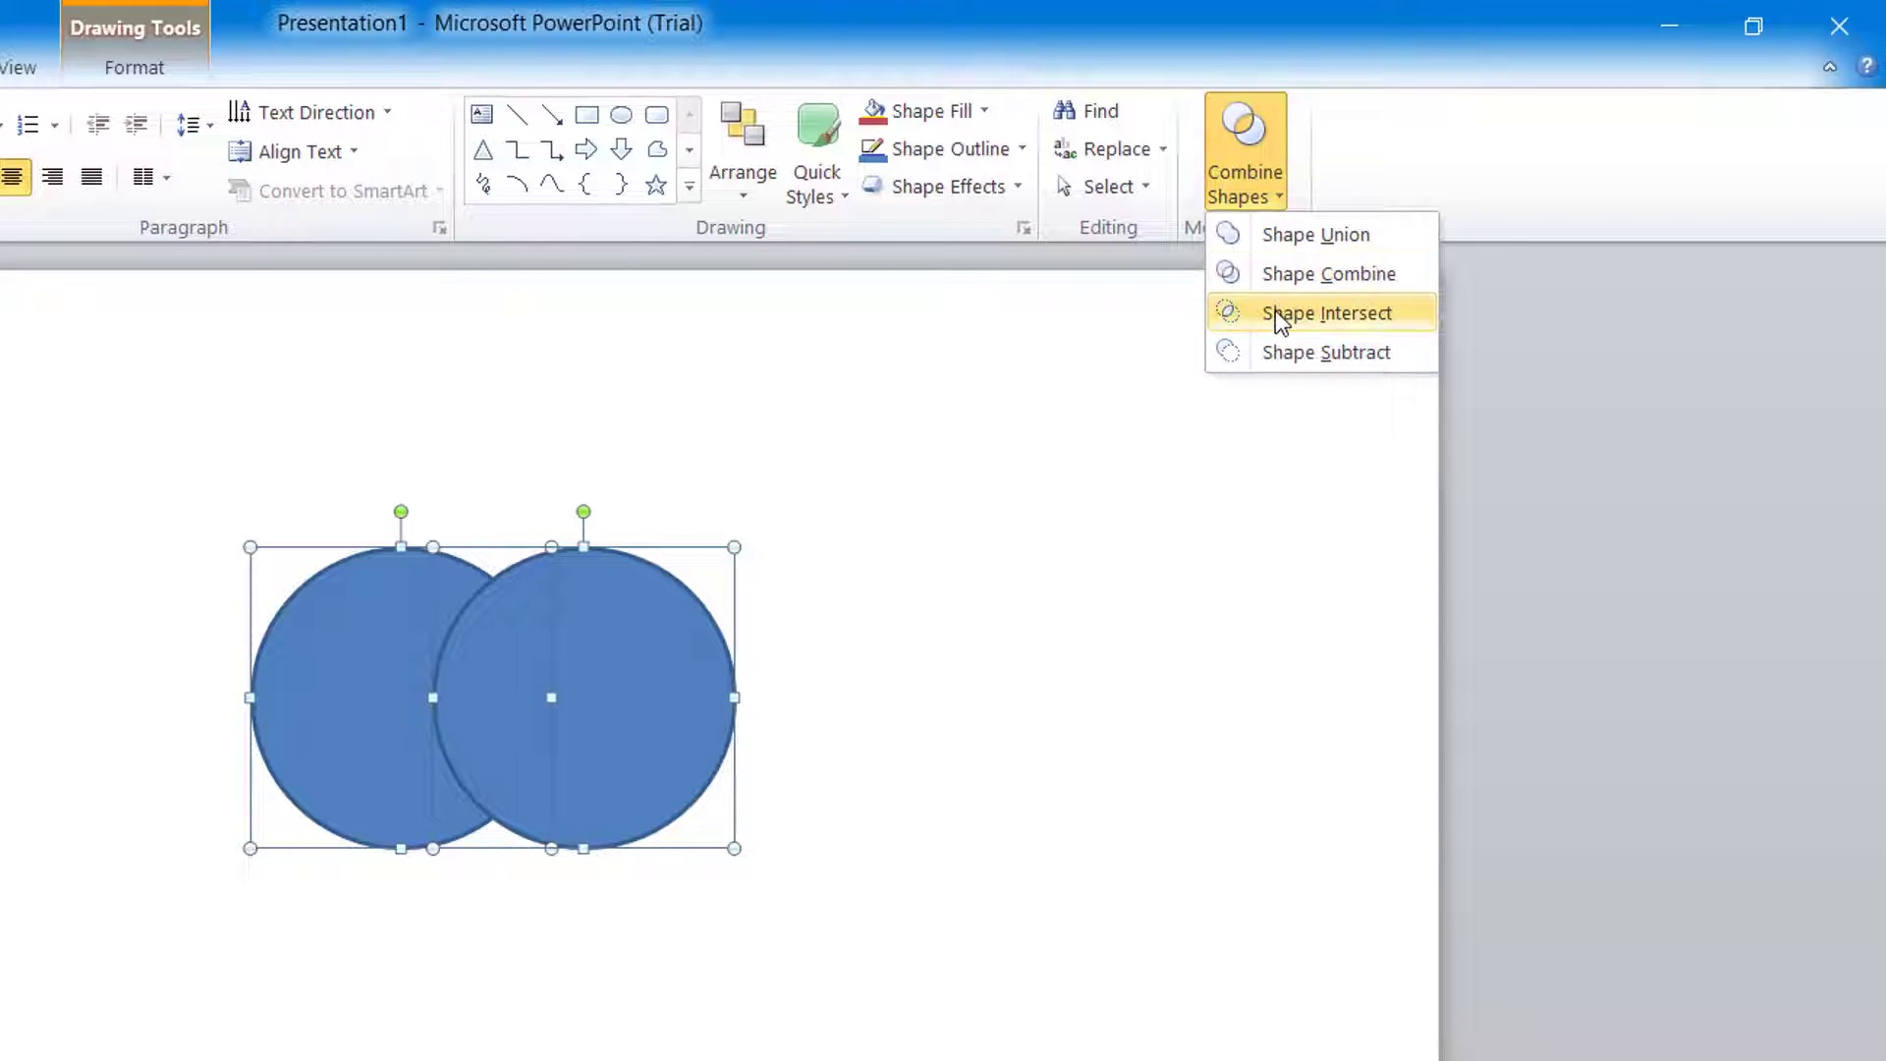
pyautogui.click(1275, 310)
pyautogui.hotkey('ctrl', 'z')
pyautogui.click(1258, 198)
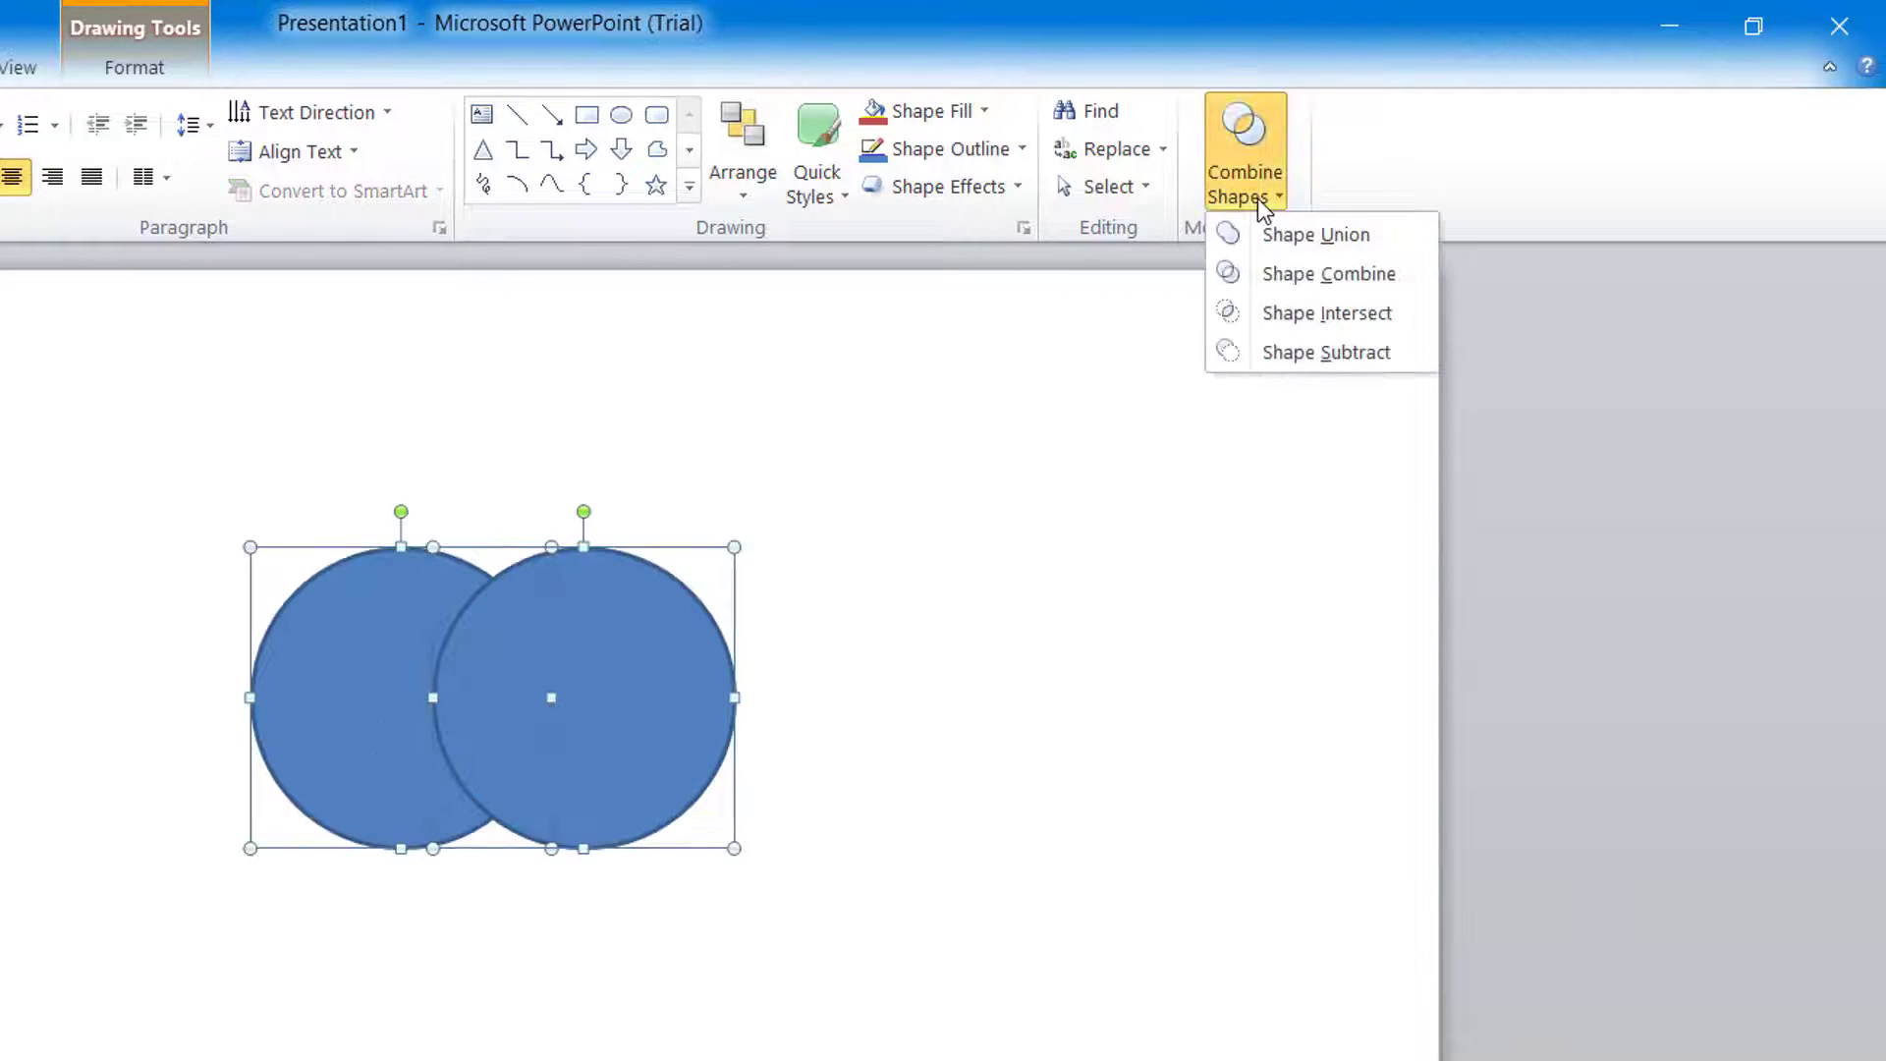
pyautogui.click(1274, 354)
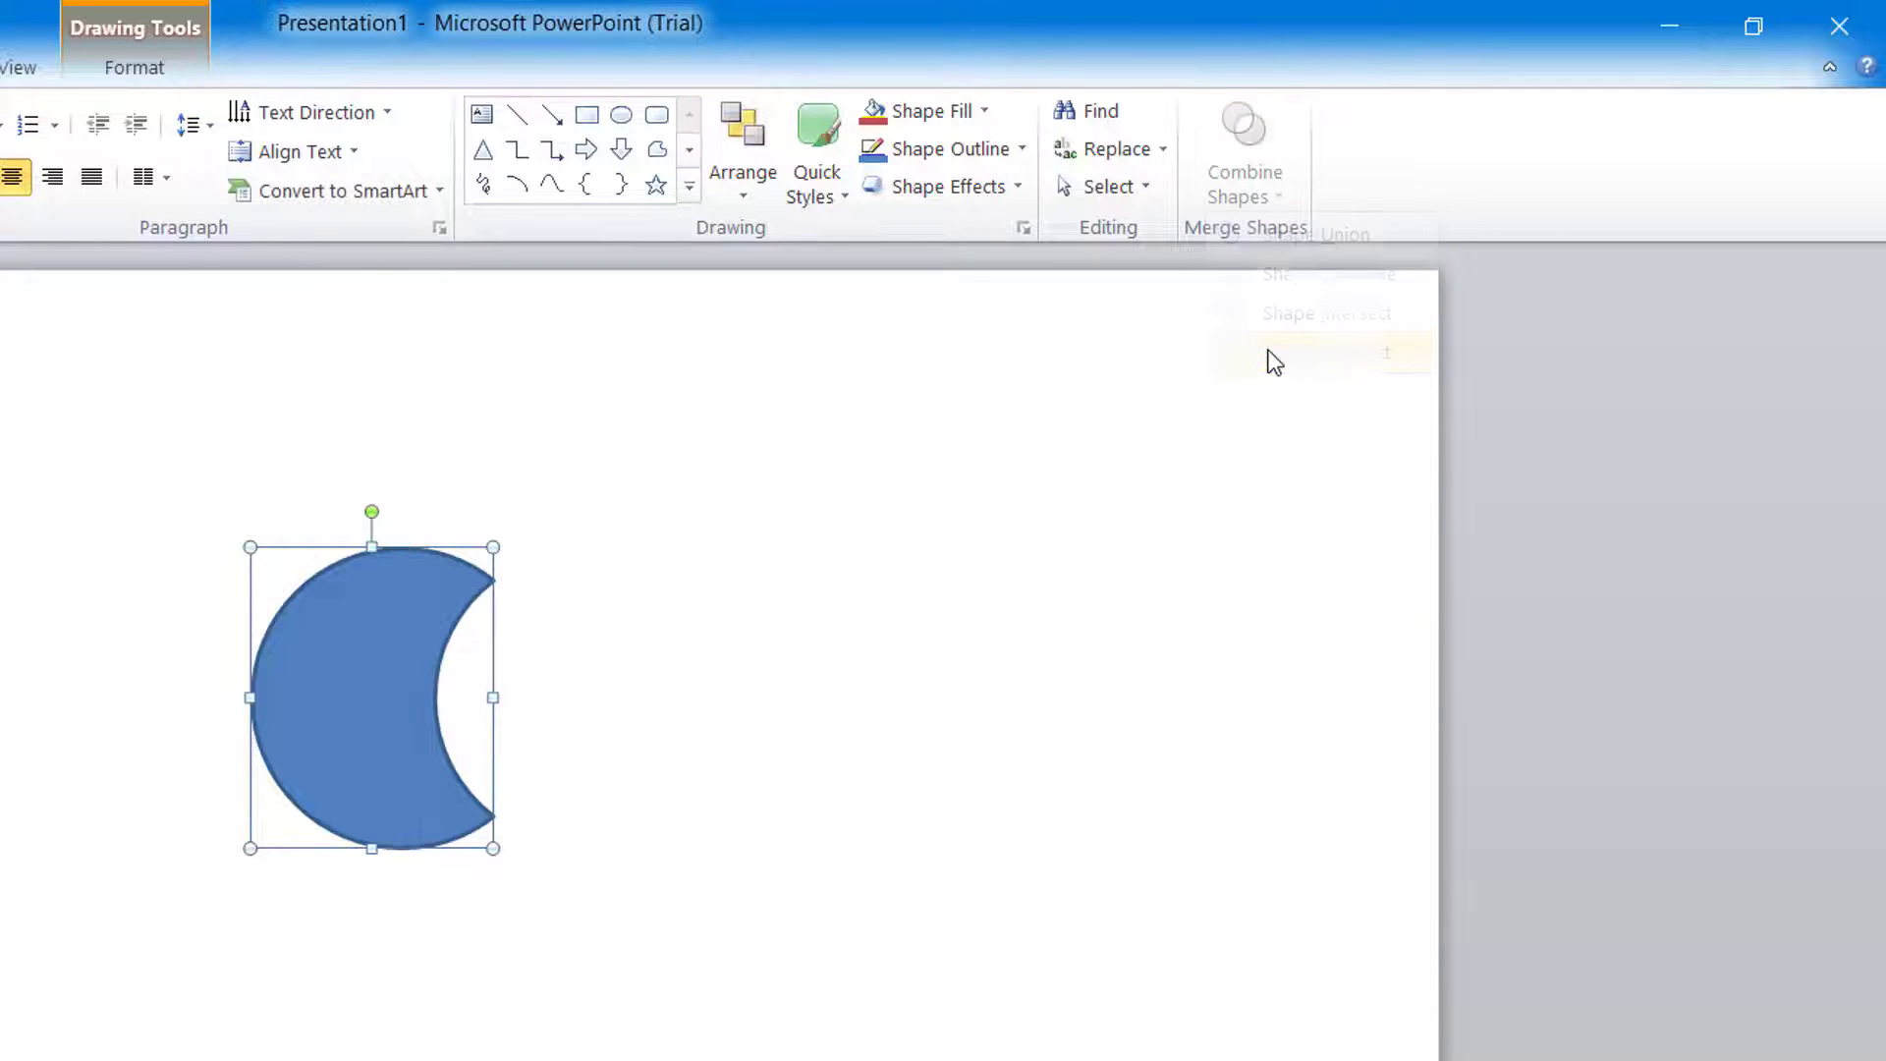
pyautogui.hotkey('ctrl', 'z')
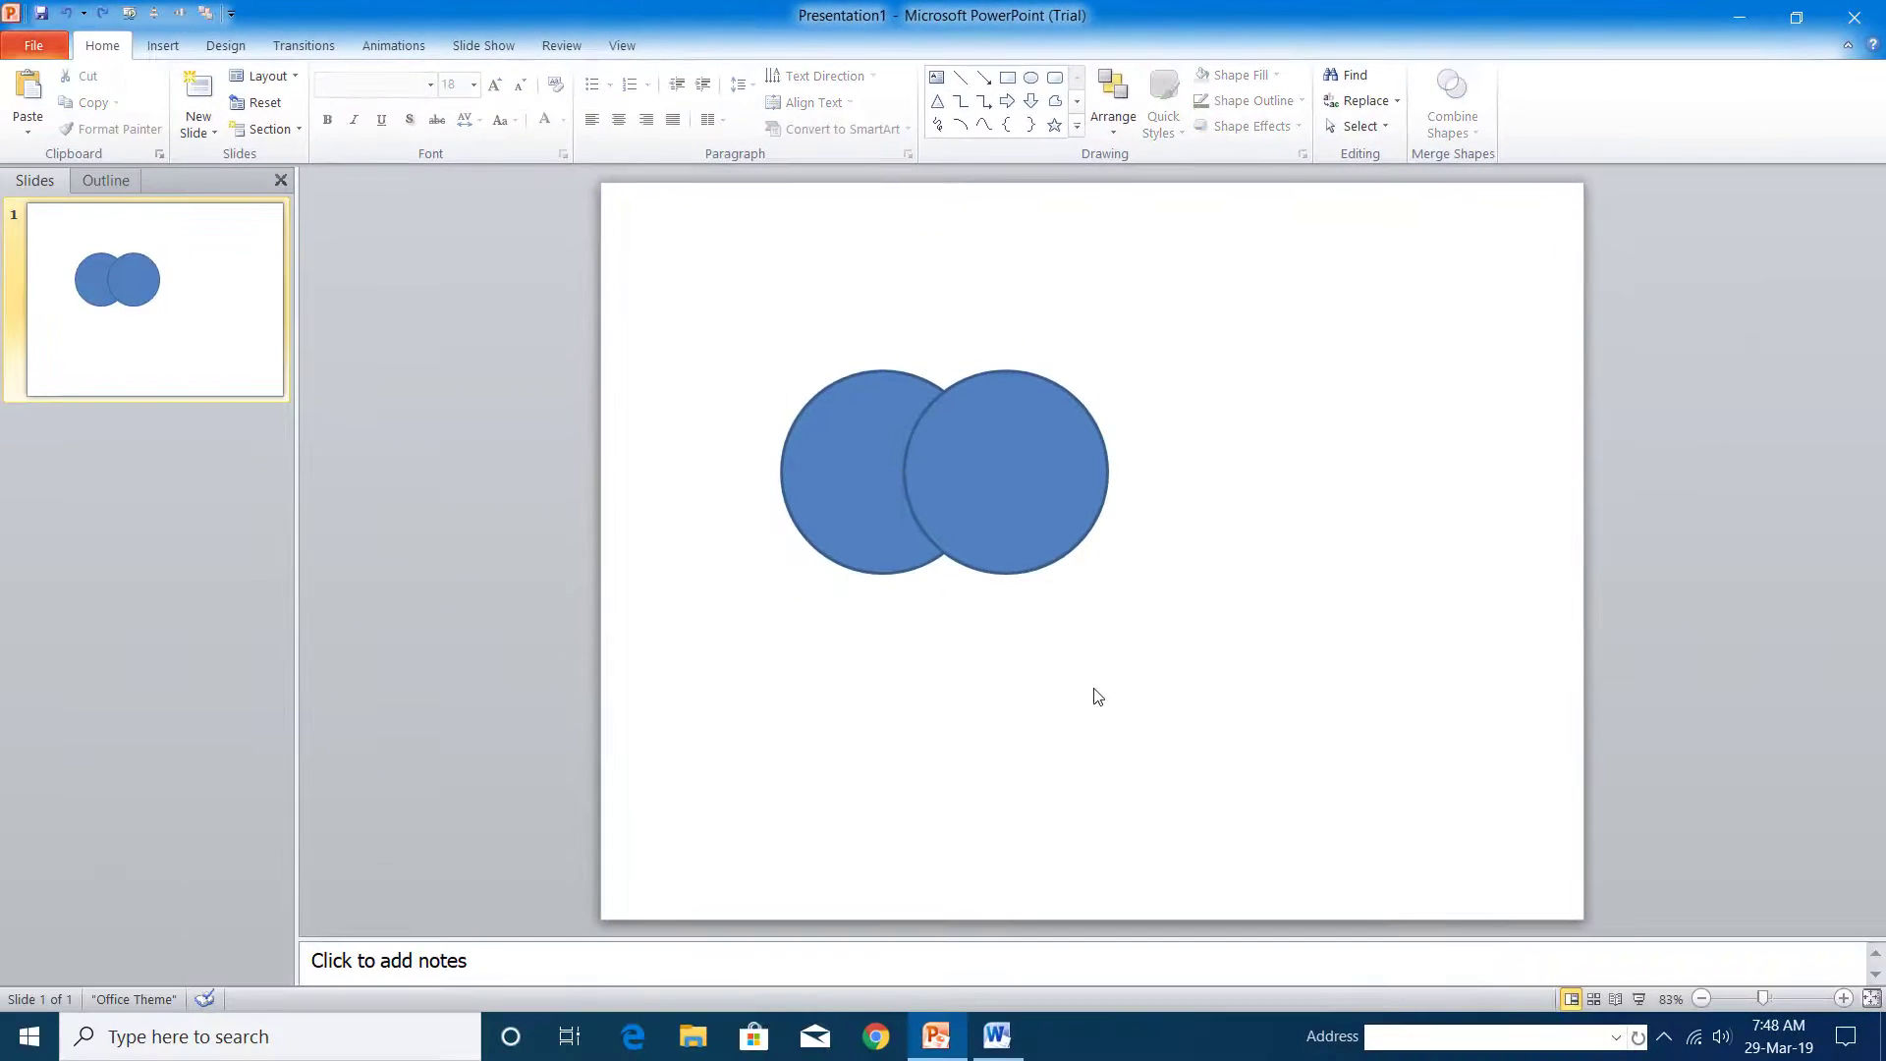